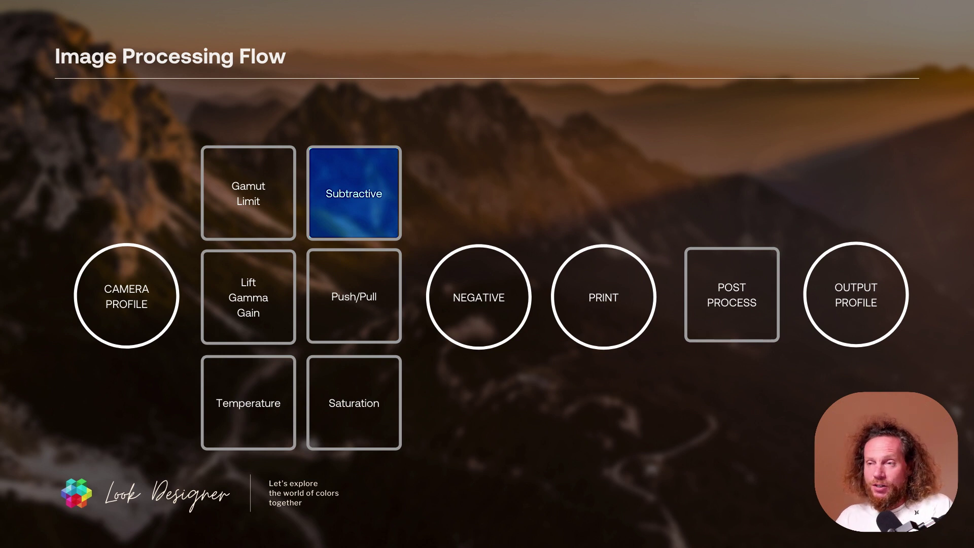
- Advance the flow-diagram slides through the Push/Pull, Saturation and Post Process stages
key(Right)
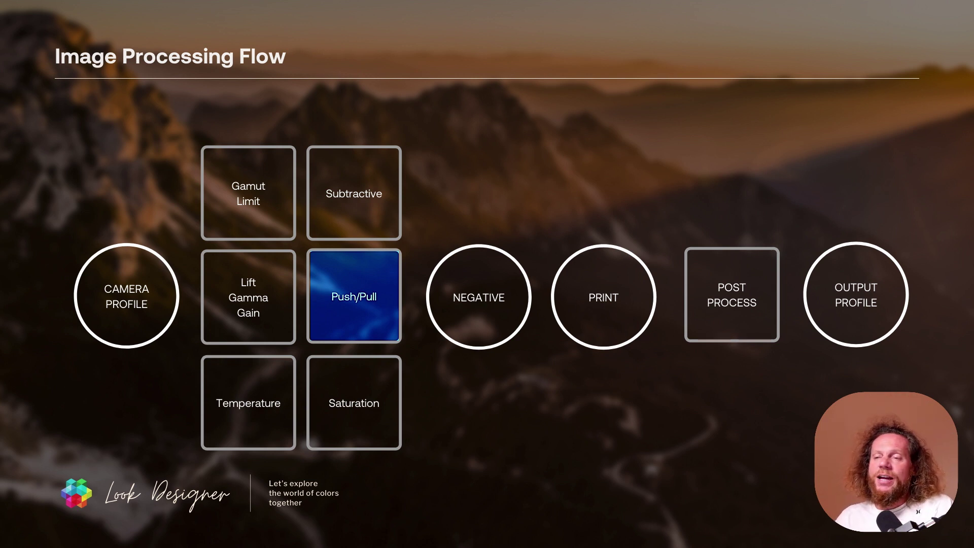
key(Right)
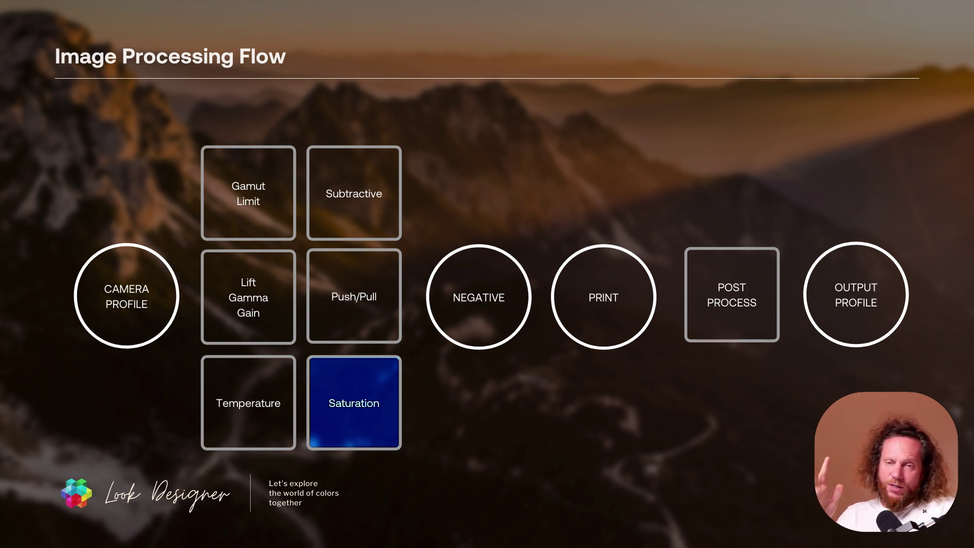
key(Right)
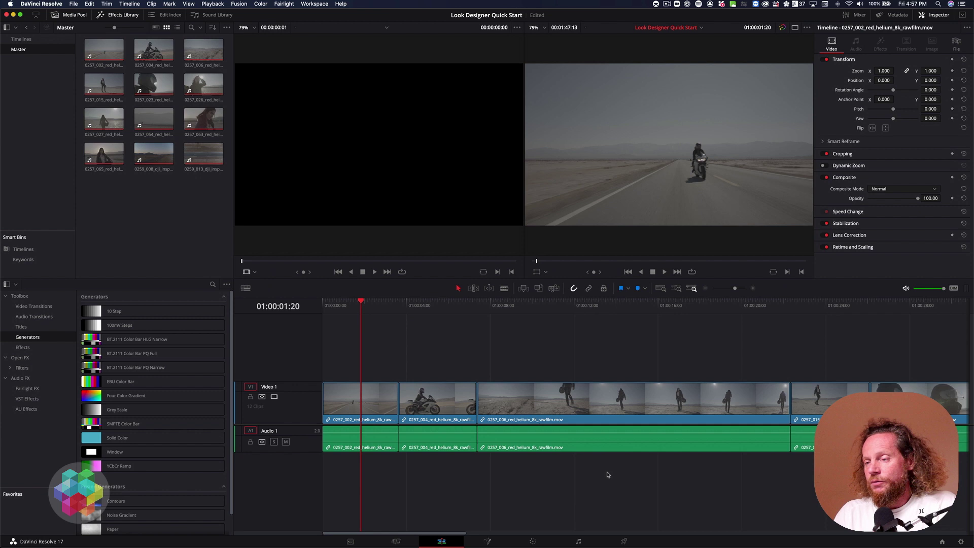
- On the Color page, add serial node 02 after 01 and search the library for 'loo'
click(535, 542)
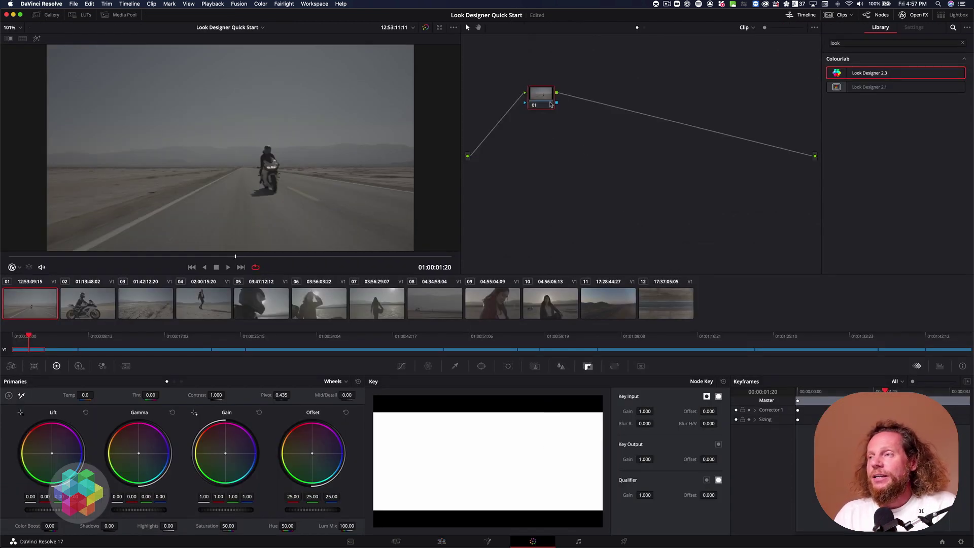
key(alt+s)
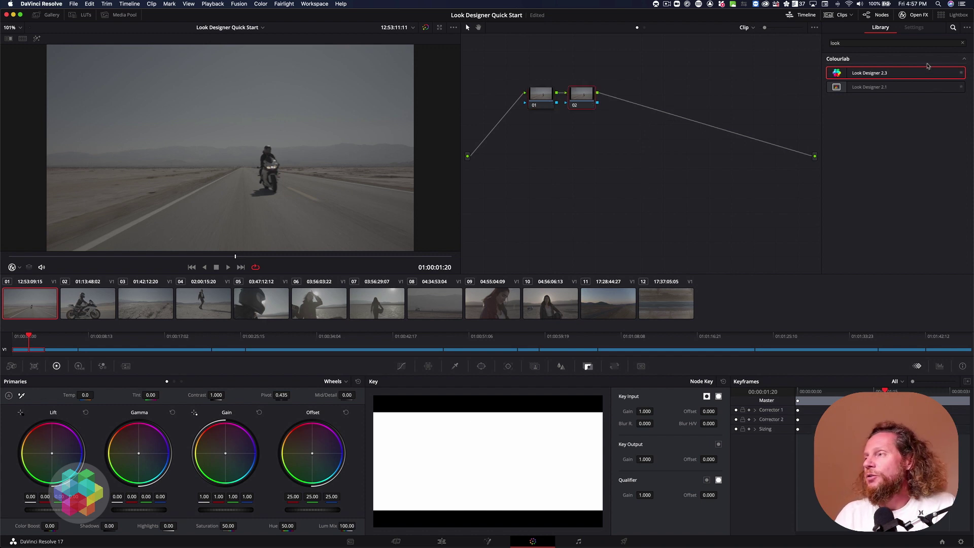
click(867, 43)
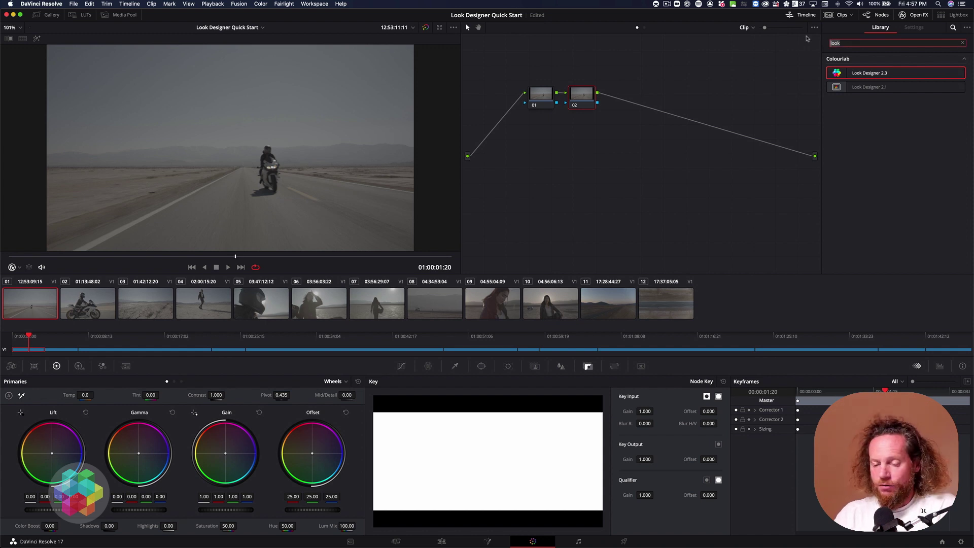
key(BackSpace)
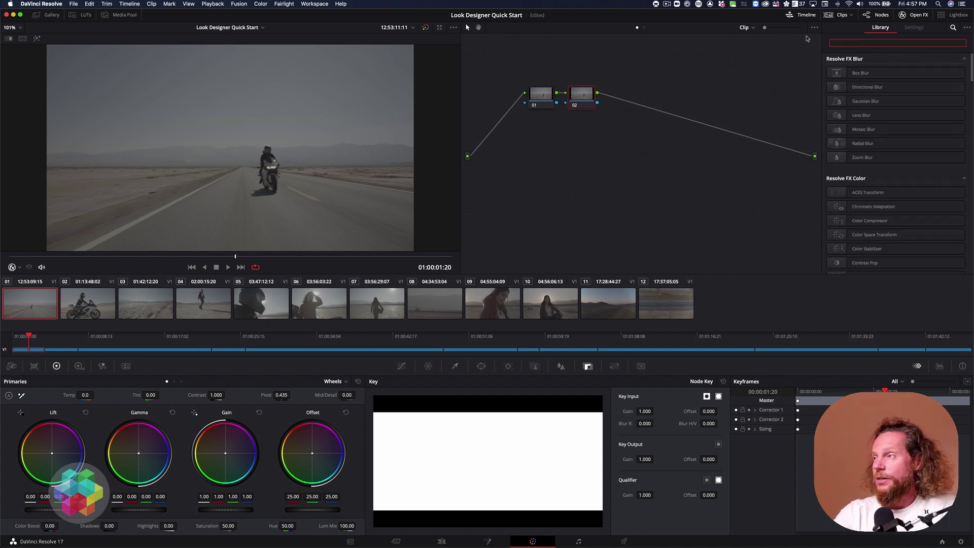
text(look)
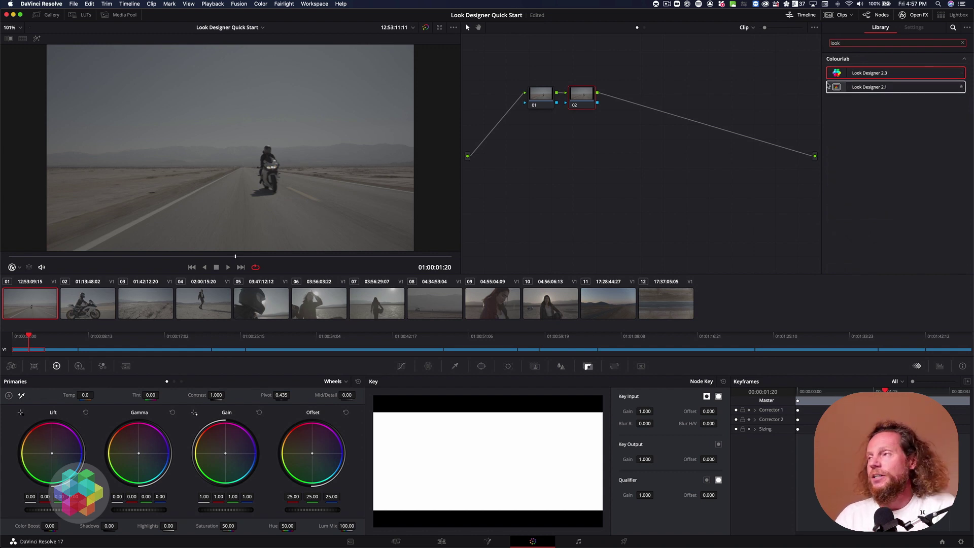
- Apply Look Designer 2.3 to node 02 and bring its Profiles settings into view
drag(835, 73, 583, 104)
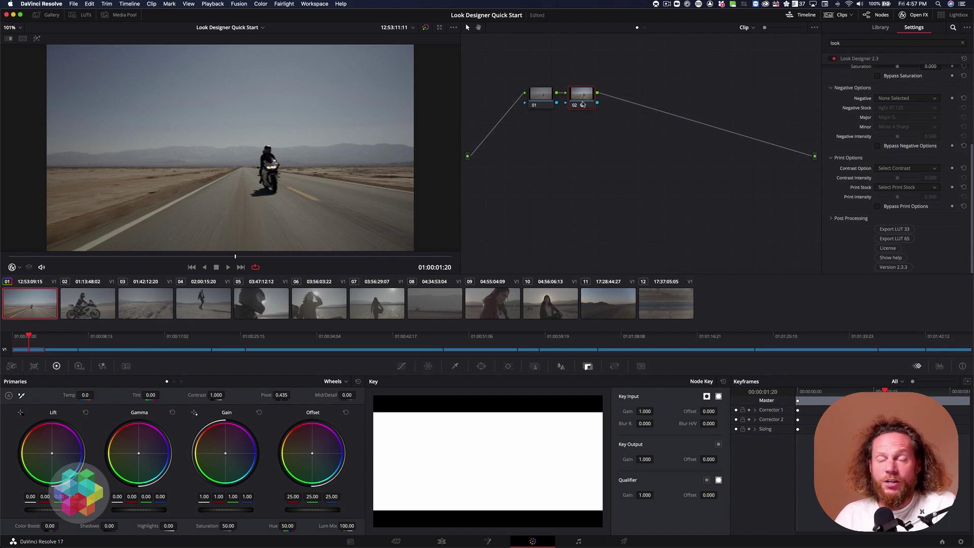
scroll(945, 162, up, 5)
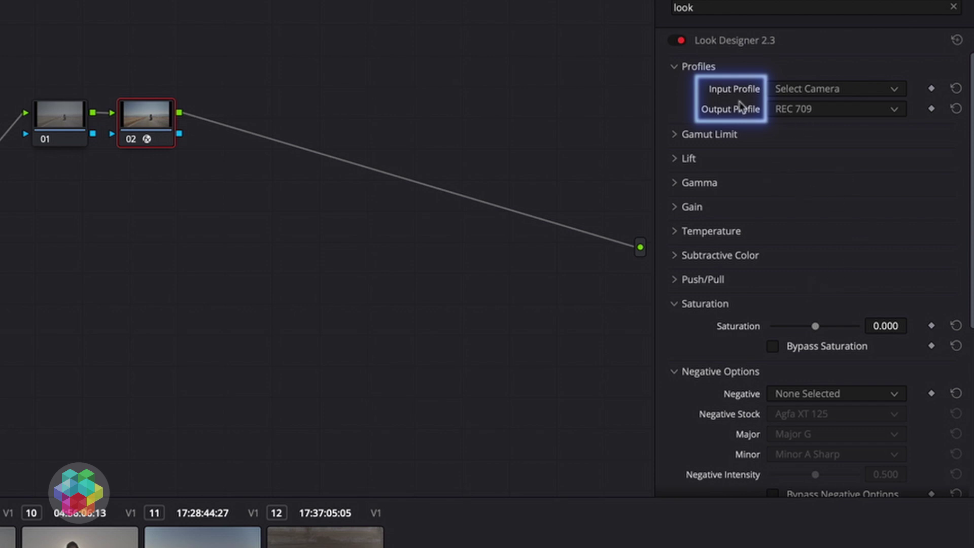
- Choose RED IPP2 WGRGB Log3G10 as Input Profile and keep REC 709 as Output Profile
click(891, 92)
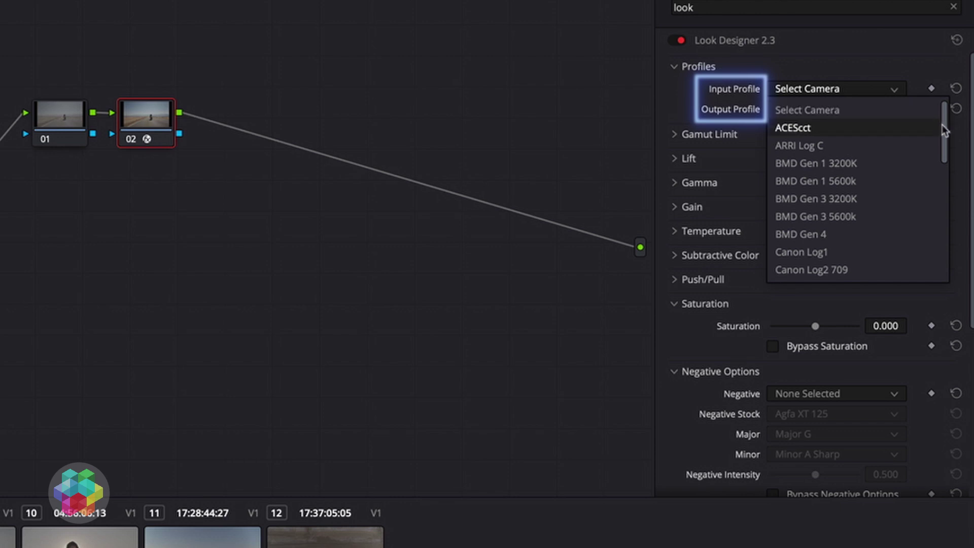
drag(947, 133, 934, 244)
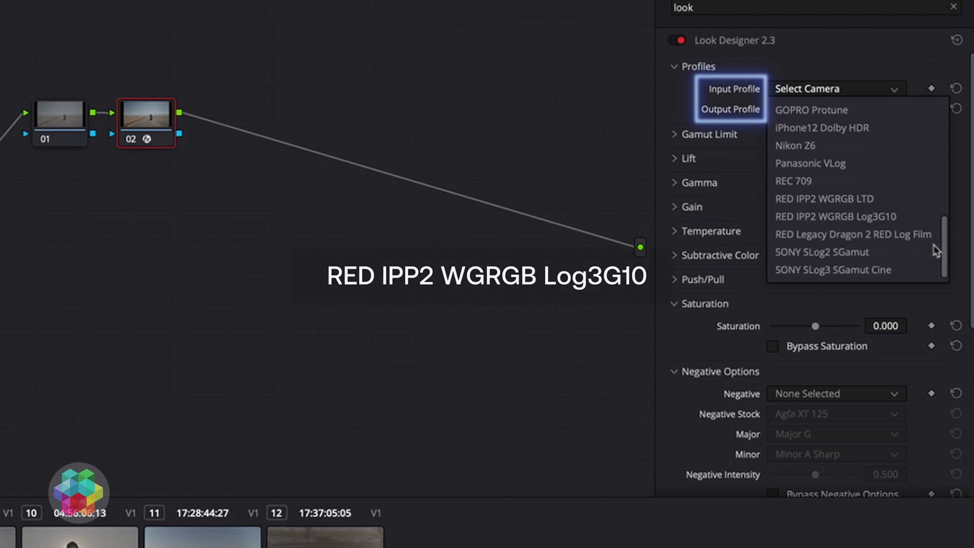
click(866, 218)
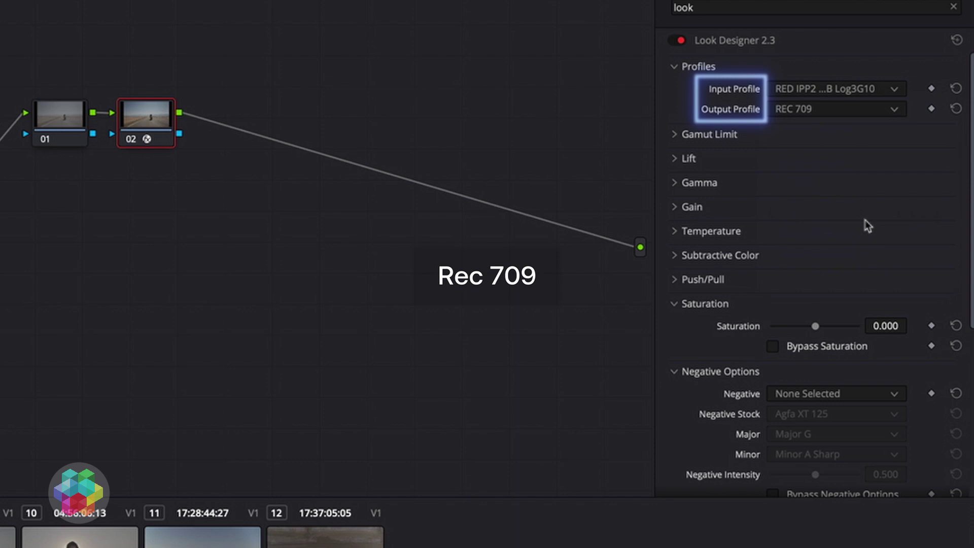
click(896, 111)
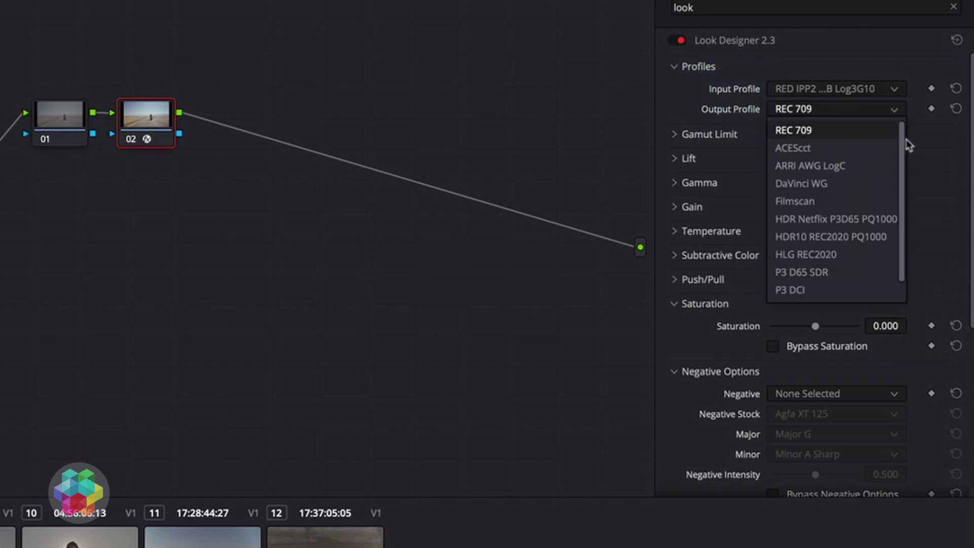
scroll(909, 148, down, 1)
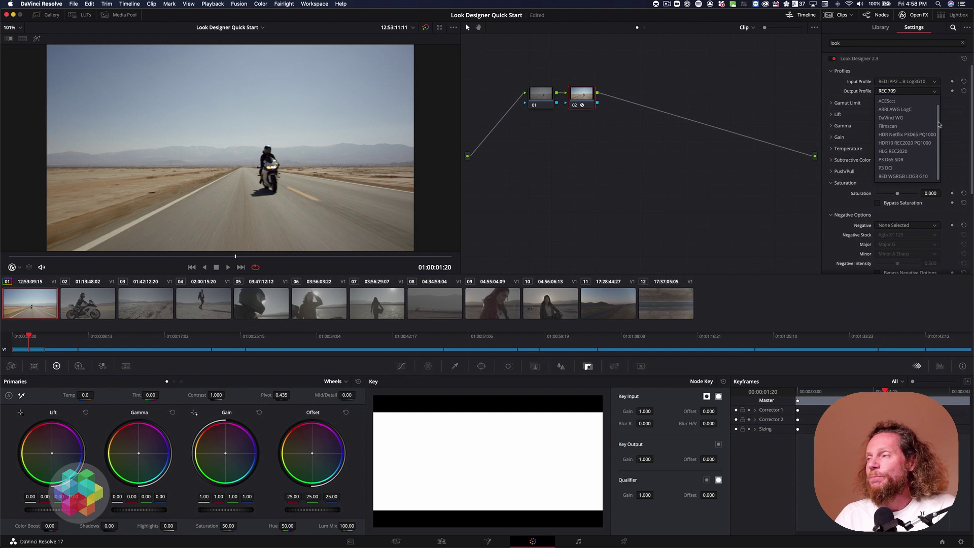
scroll(930, 152, up, 1)
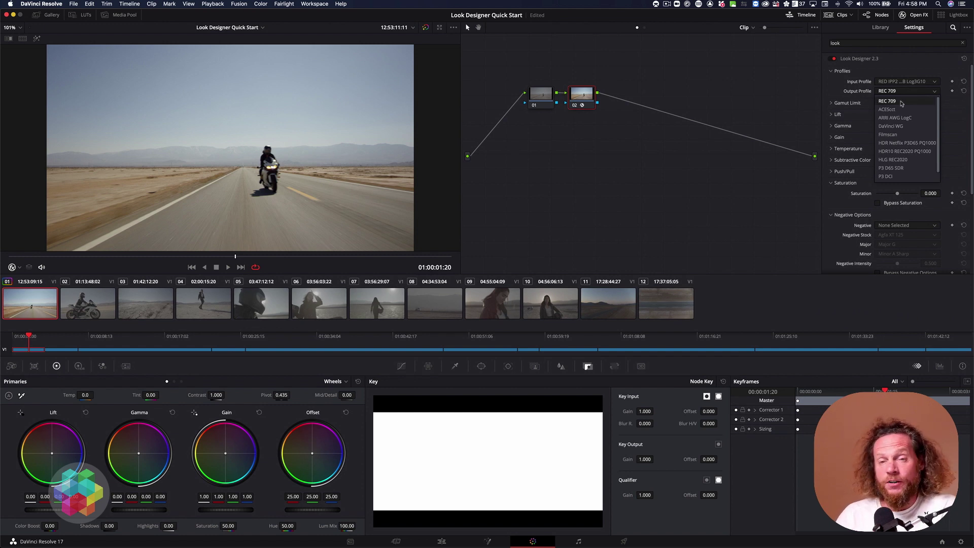
click(902, 104)
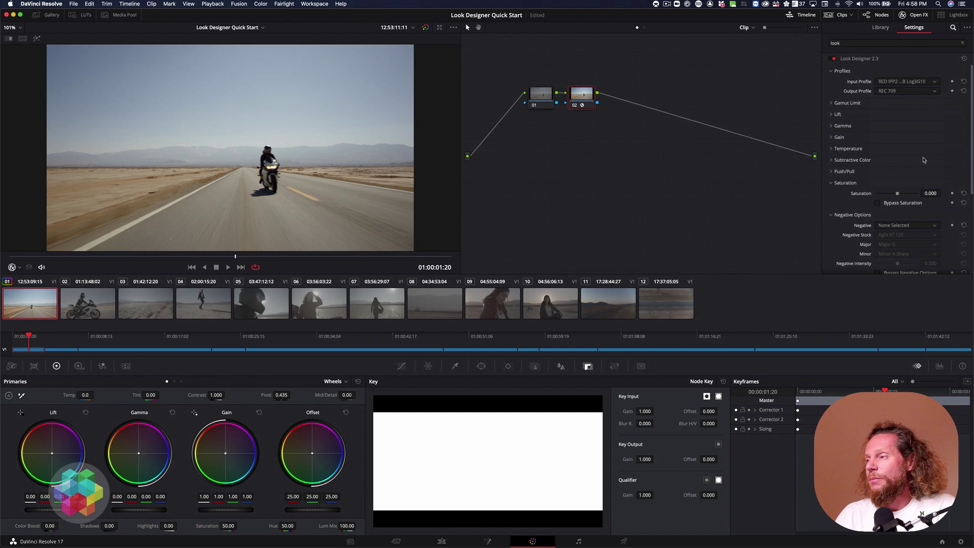
- Enable Look Designer's Post Processing and set PP Intensity to 0.853
scroll(923, 162, down, 5)
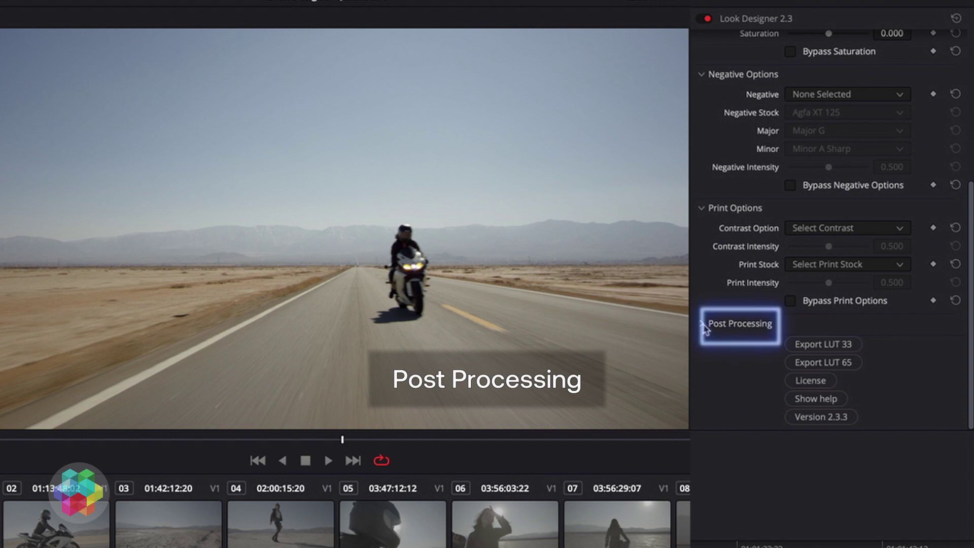
click(707, 329)
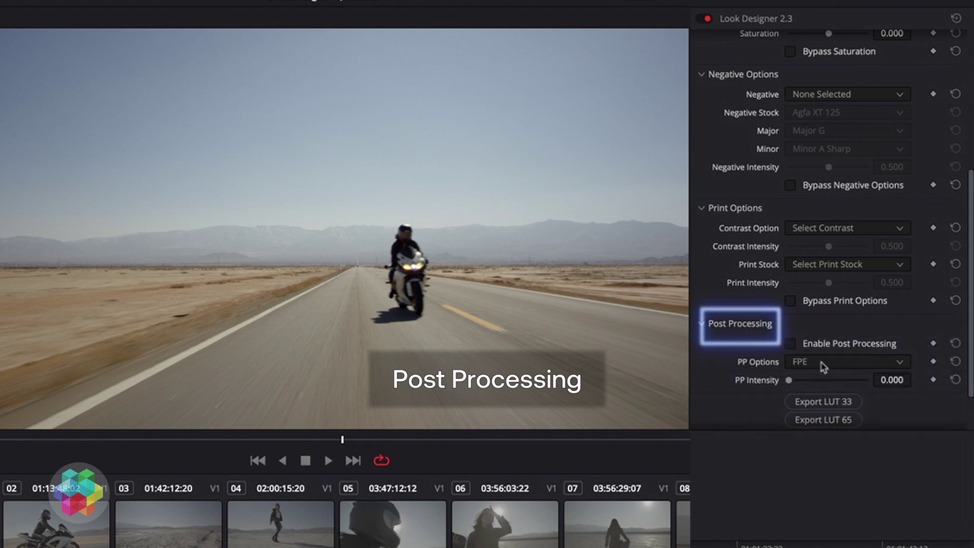
click(792, 344)
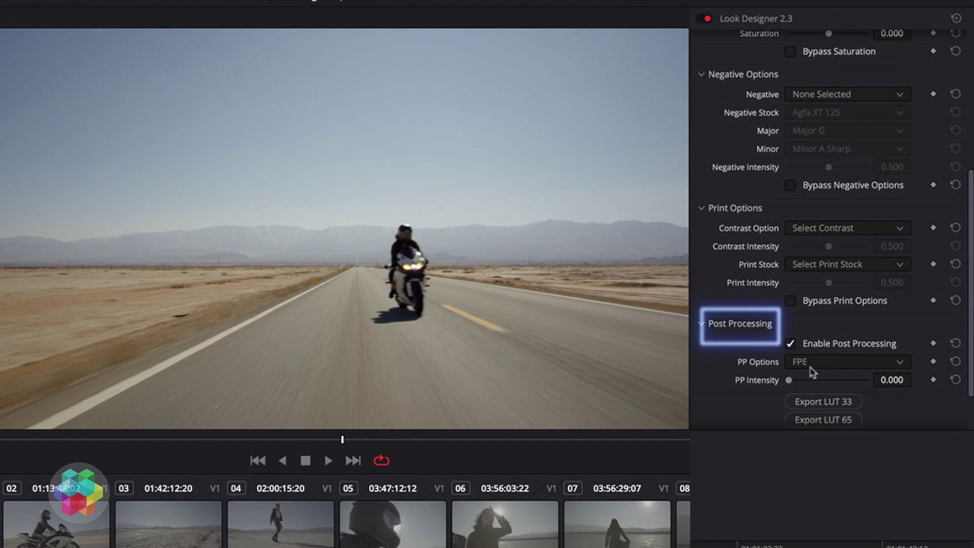
drag(790, 381, 869, 358)
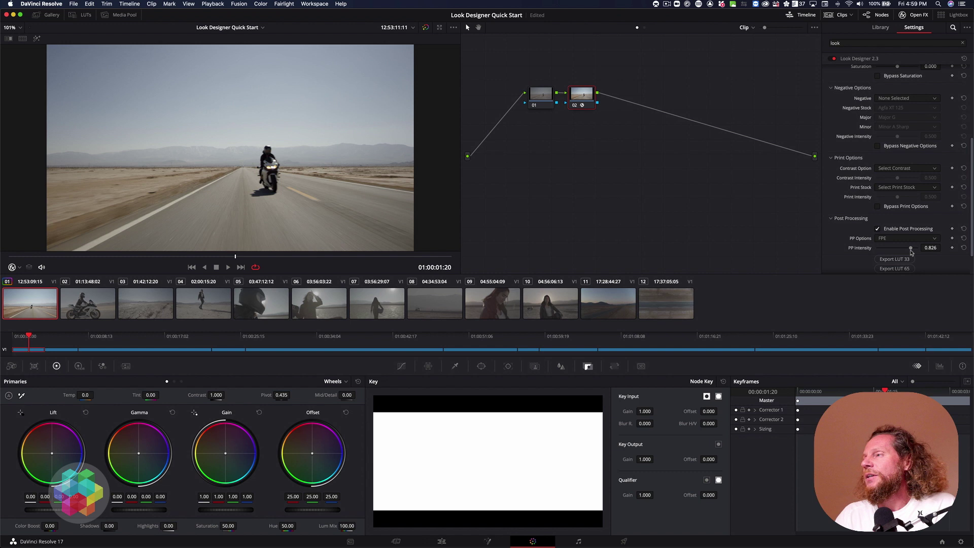
drag(911, 252, 913, 251)
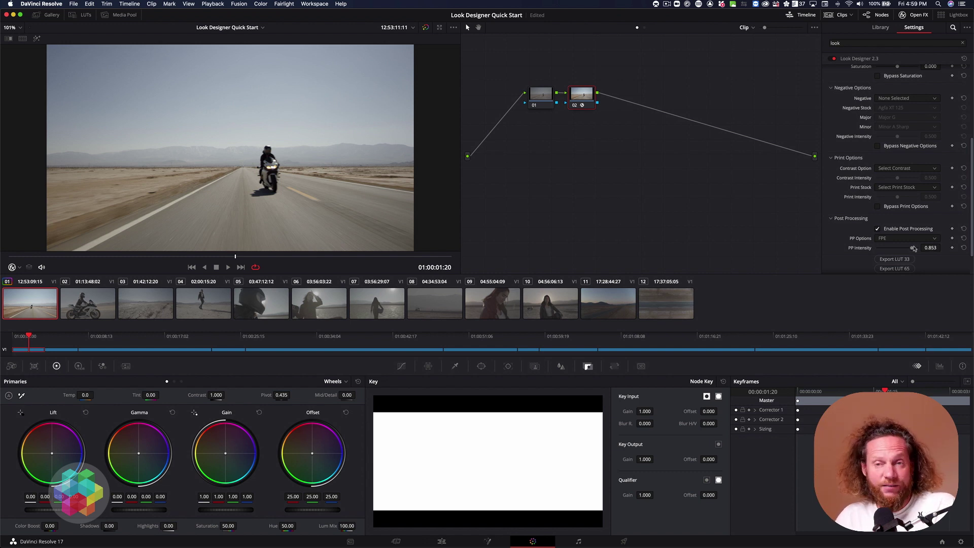
scroll(914, 210, up, 3)
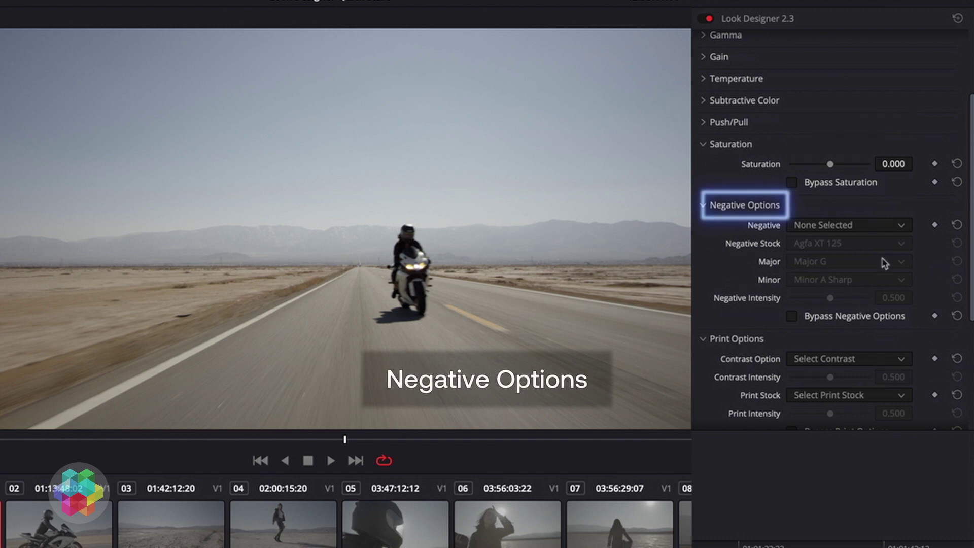
- Set Negative to Negative Stock, trying Kodak 5219, 5213 and 5207 before settling on 5203 Vision 3 50D
click(877, 233)
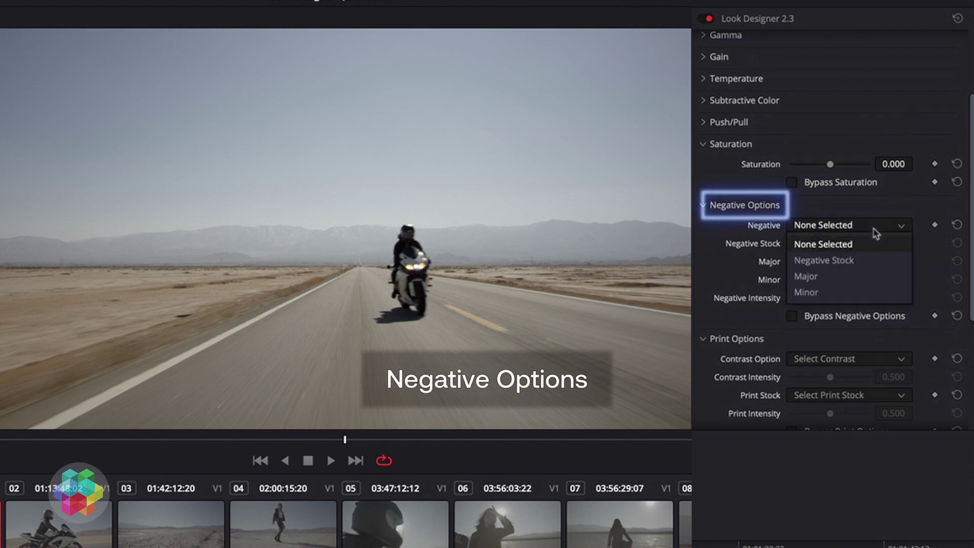
click(857, 265)
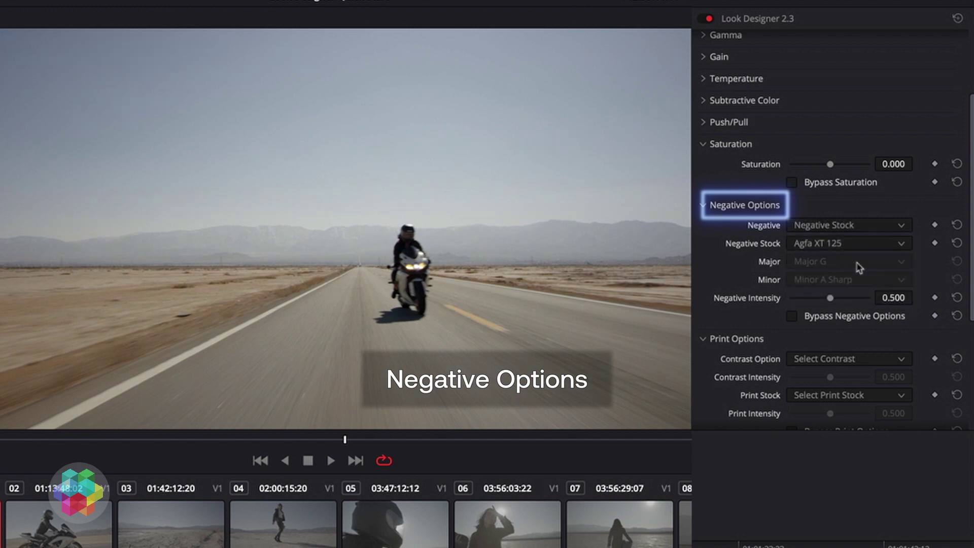
click(902, 247)
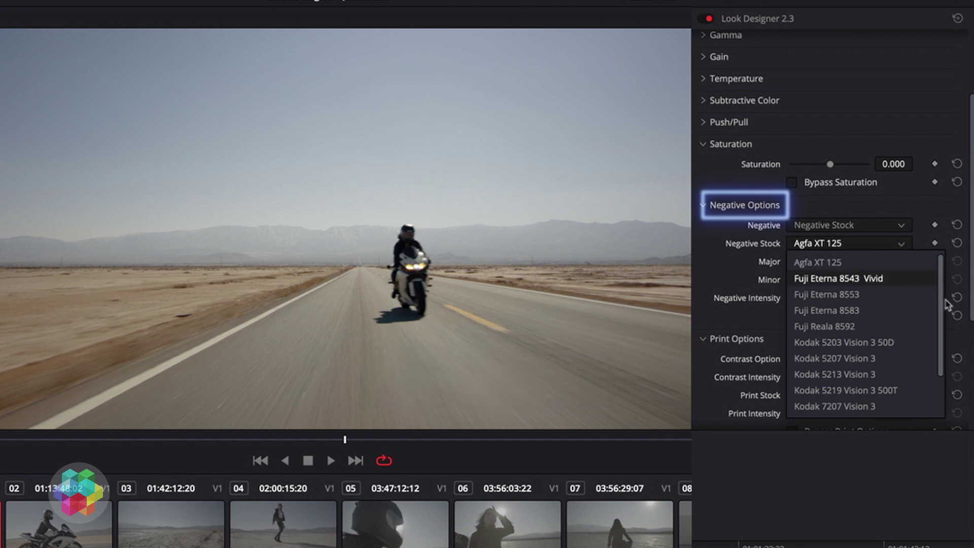
drag(942, 302, 942, 359)
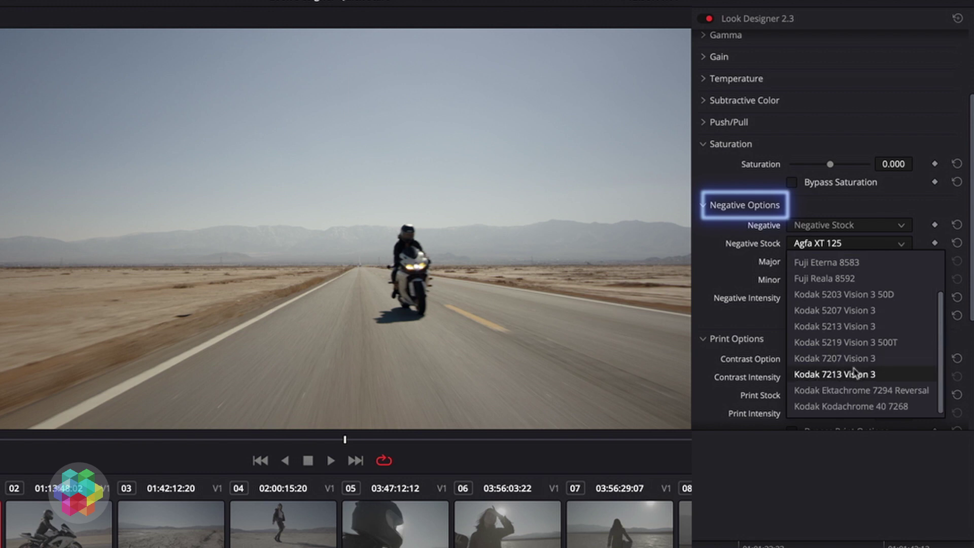
click(826, 344)
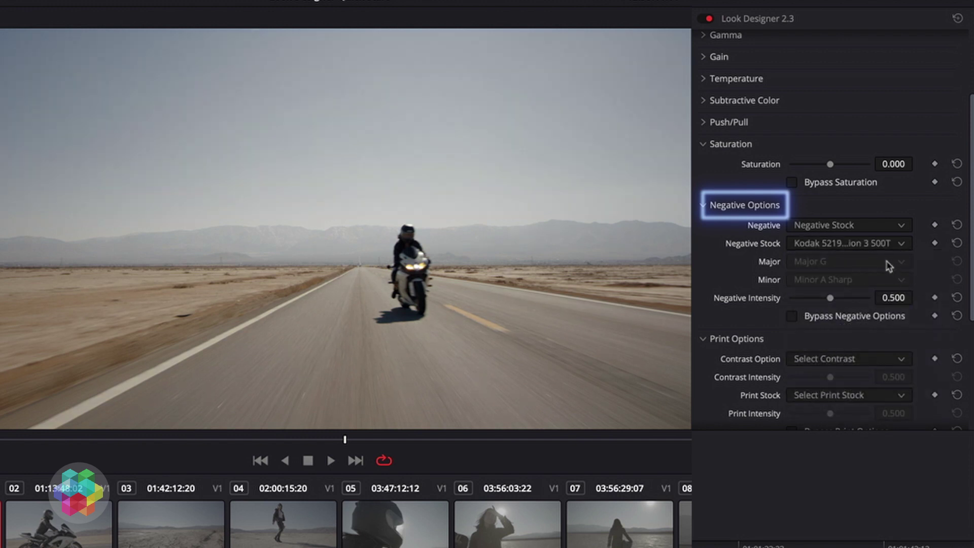
click(878, 244)
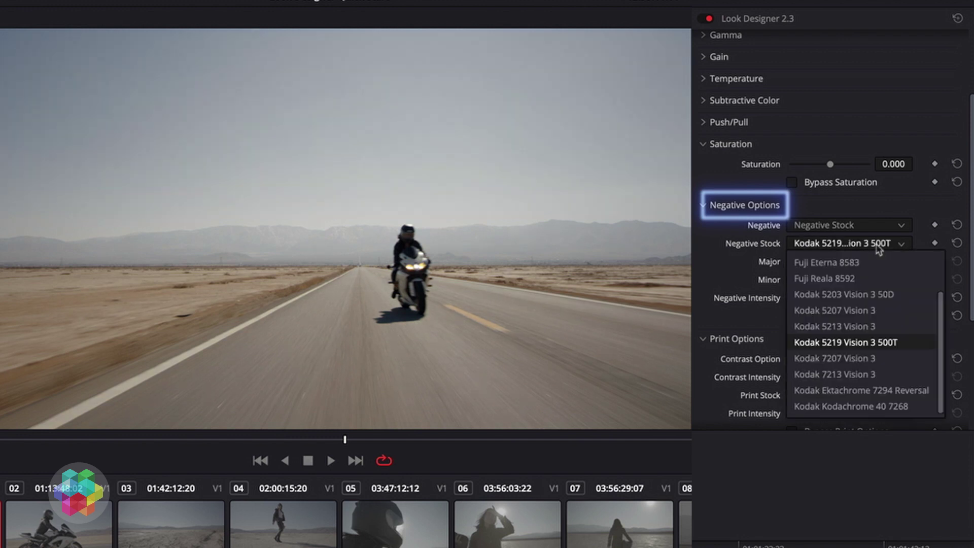
click(866, 327)
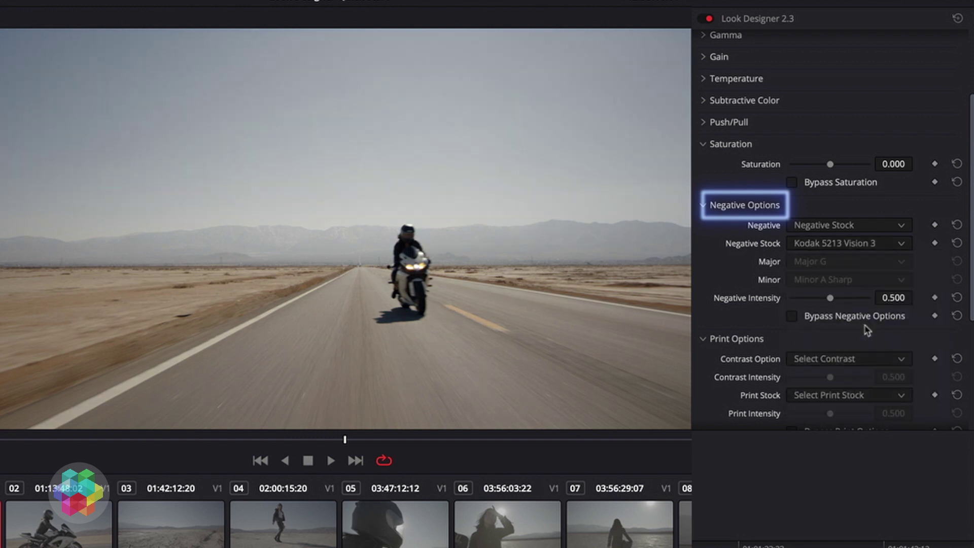
click(833, 247)
click(838, 312)
click(868, 245)
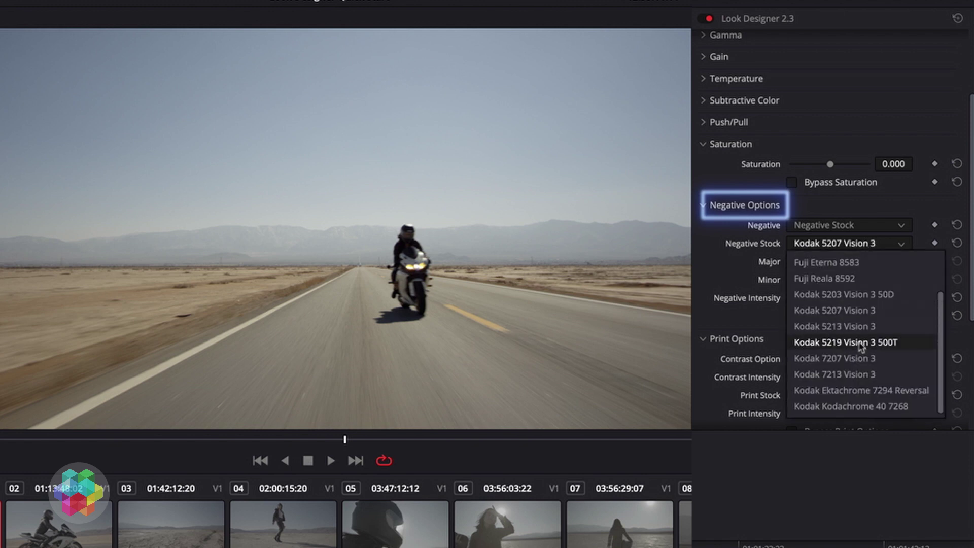
click(844, 295)
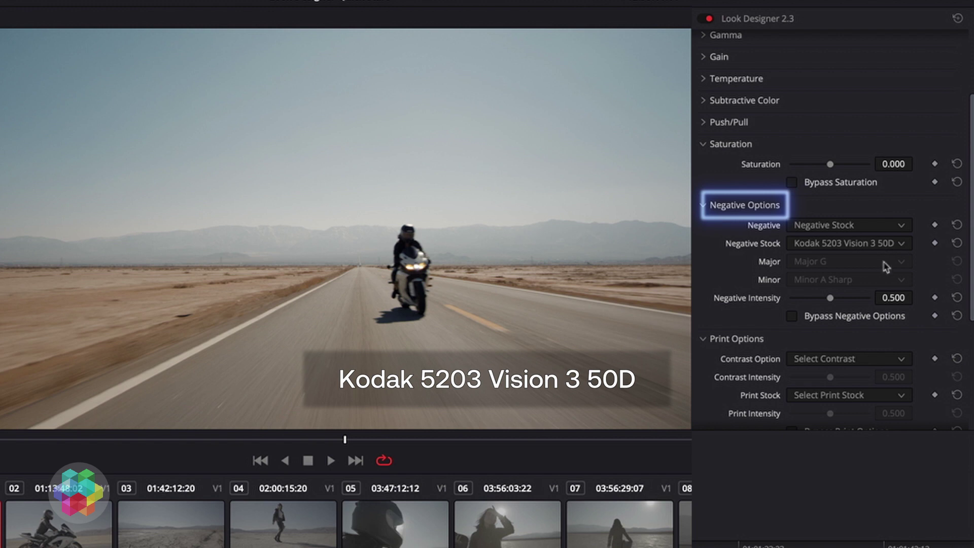
- Set Negative Intensity to 0.964, toggling the negative bypass to compare before and after
click(792, 317)
click(793, 317)
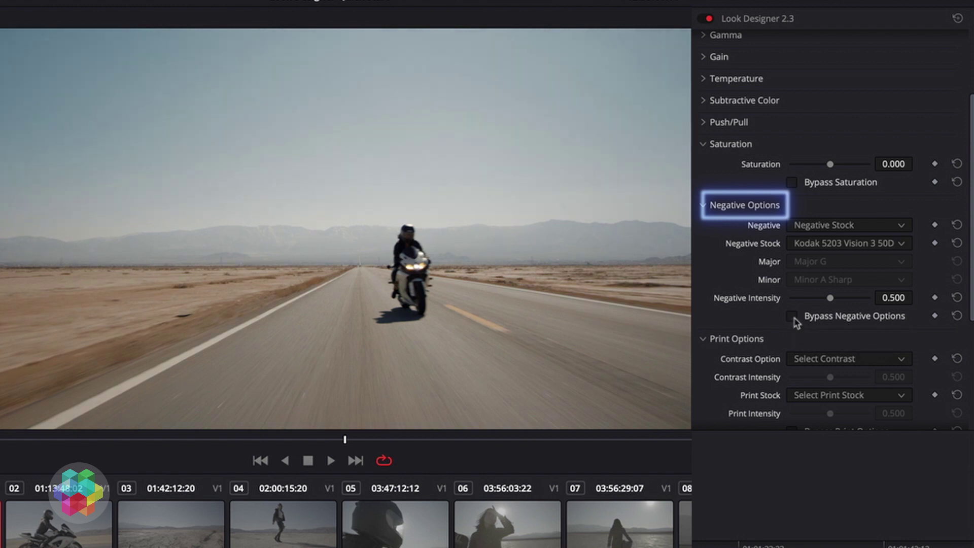
drag(830, 299, 883, 307)
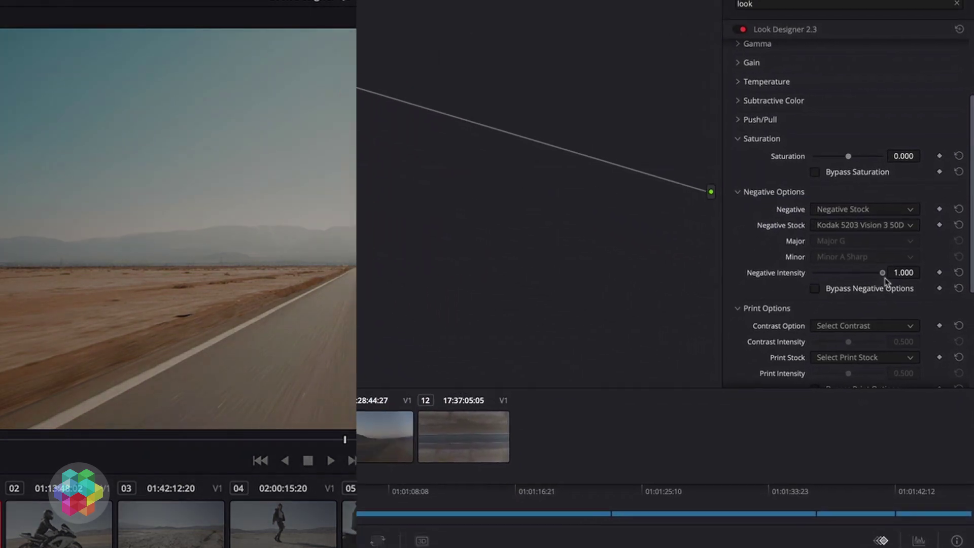
drag(882, 294, 873, 295)
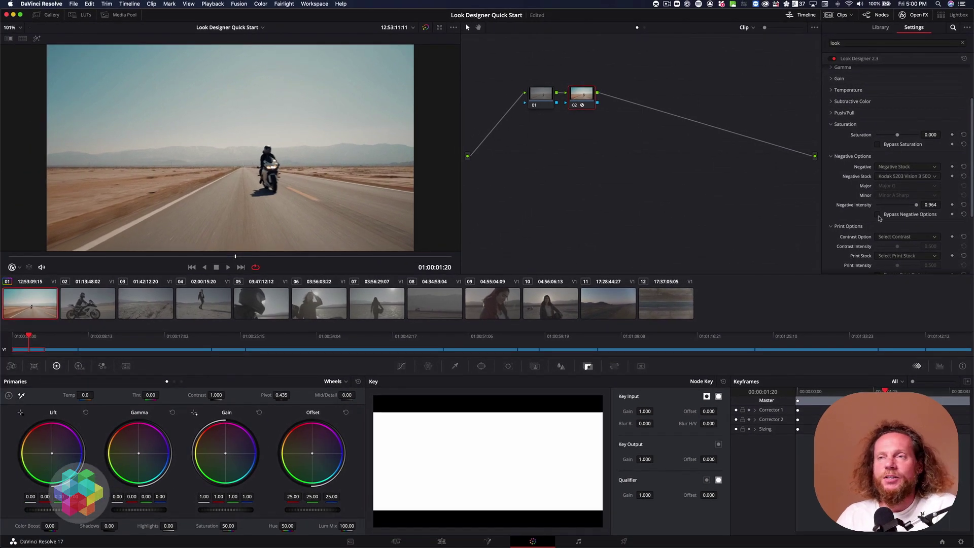
click(878, 214)
click(878, 215)
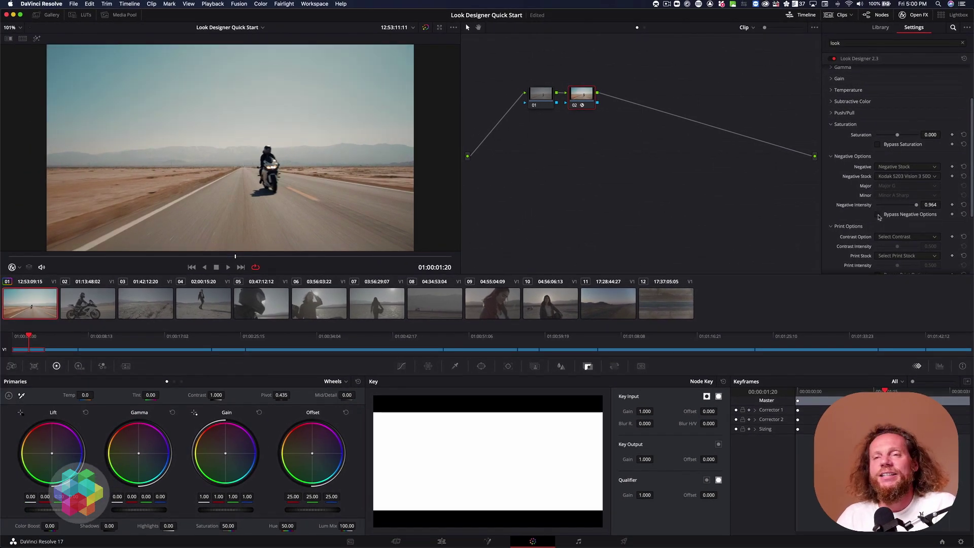
click(879, 215)
click(879, 215)
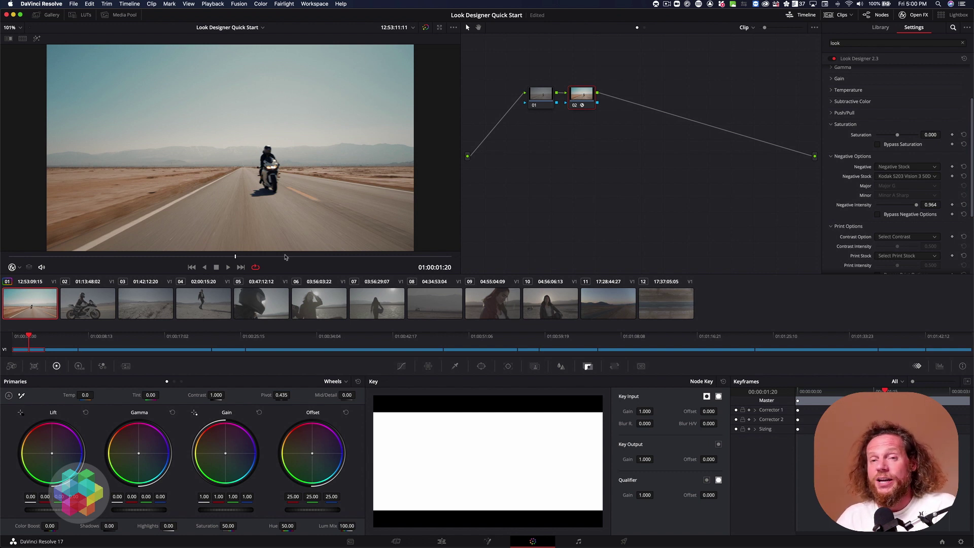
scroll(889, 231, down, 3)
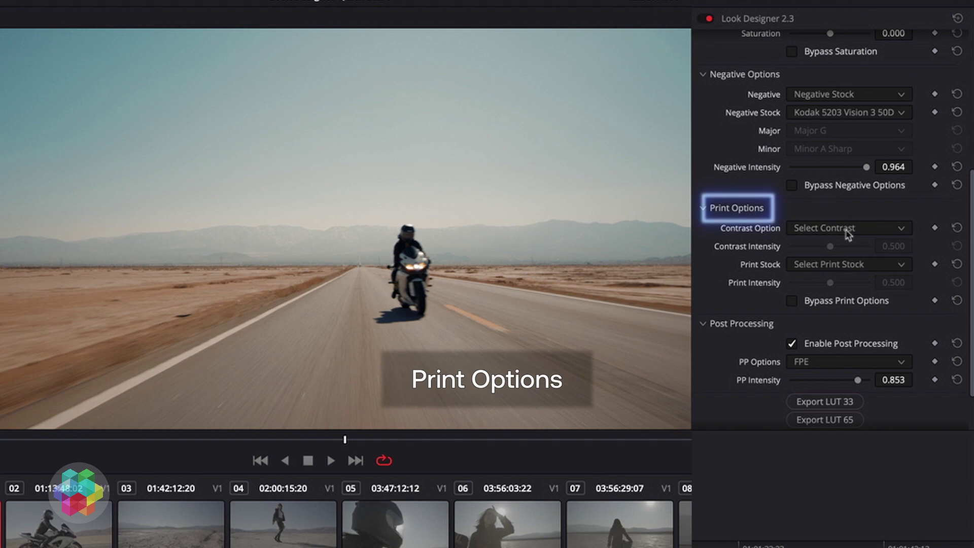
- Try the S2, F1 and F2 print contrast options at varying contrast intensities
click(847, 231)
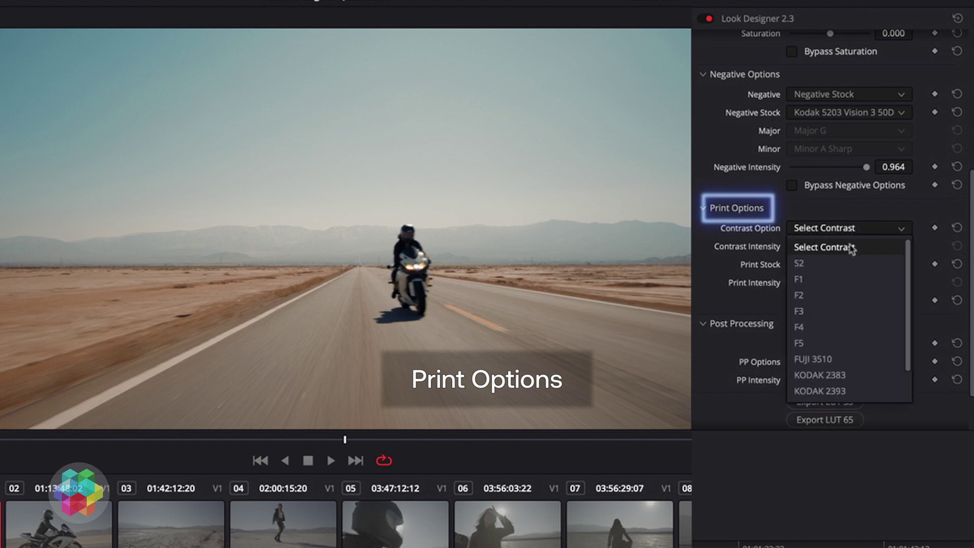
click(847, 264)
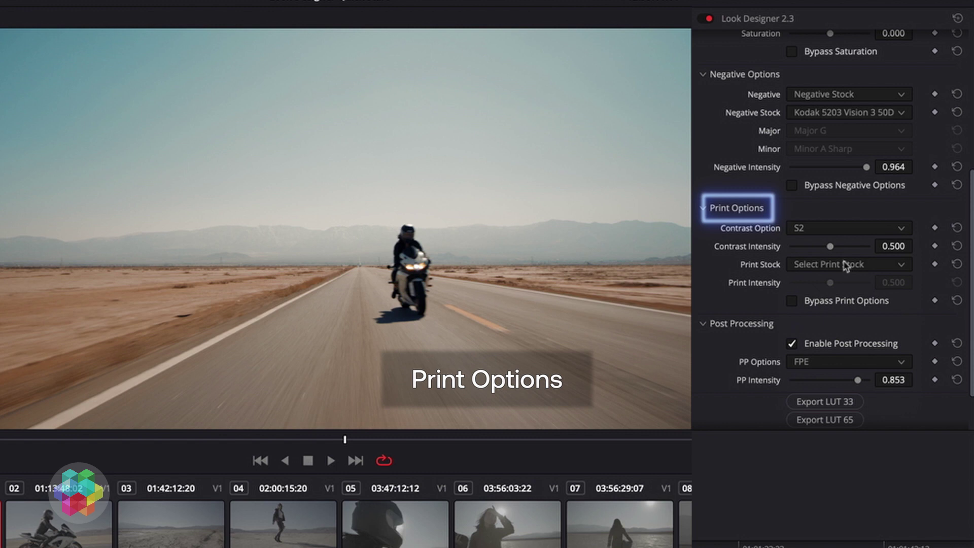
click(903, 228)
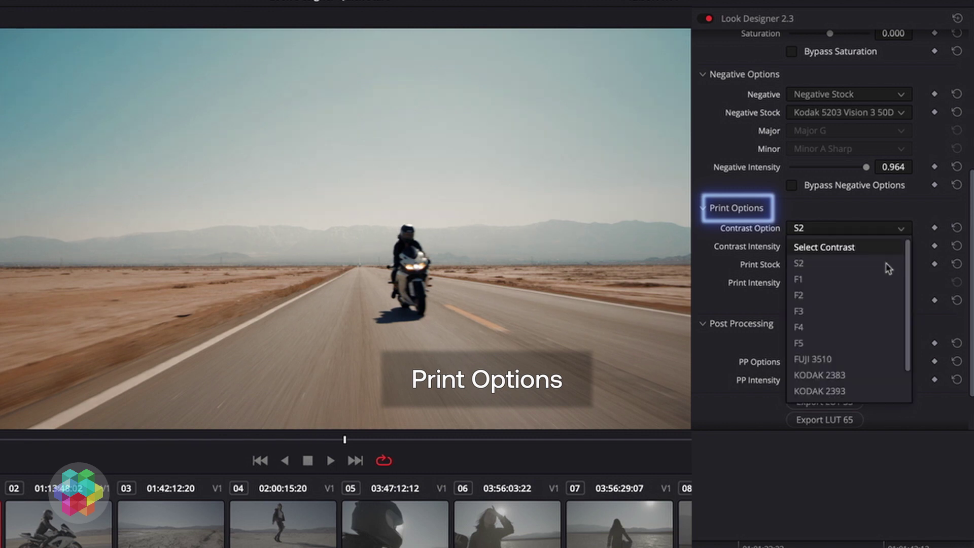
click(883, 280)
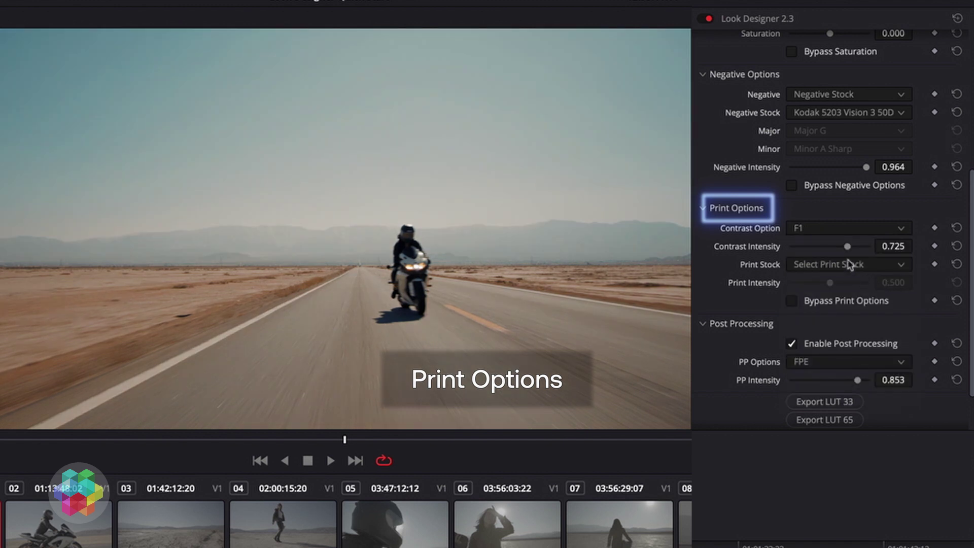
drag(851, 248, 856, 252)
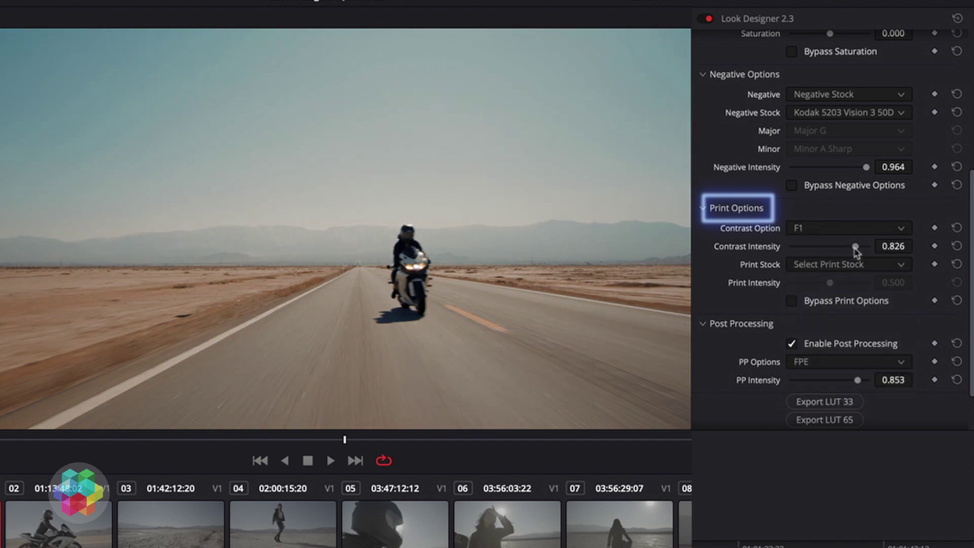
click(901, 229)
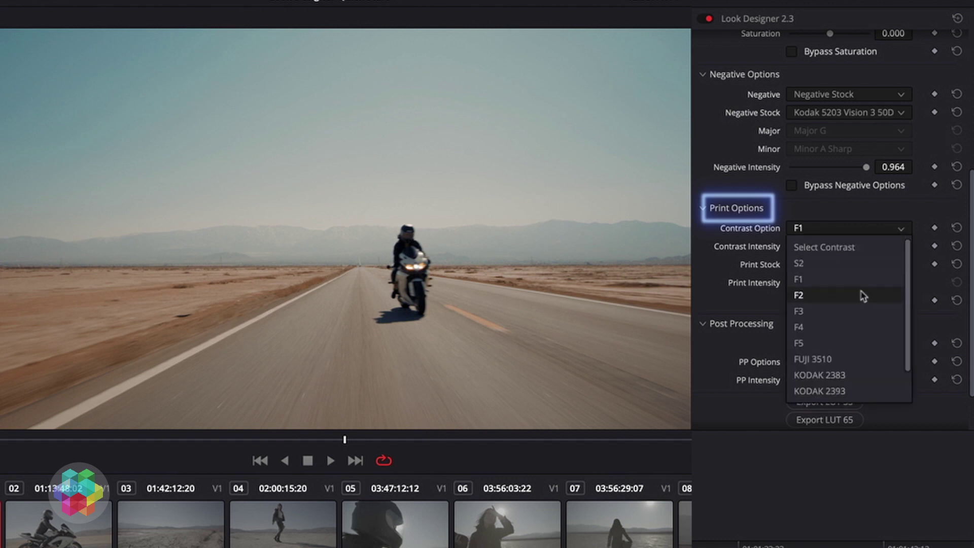
click(863, 293)
mouse_move(856, 247)
mouse_down()
mouse_move(836, 249)
mouse_move(880, 256)
mouse_move(842, 250)
mouse_up()
- Try F3, then set the print Contrast Option to KODAK 2383 at 0.587 intensity
click(899, 227)
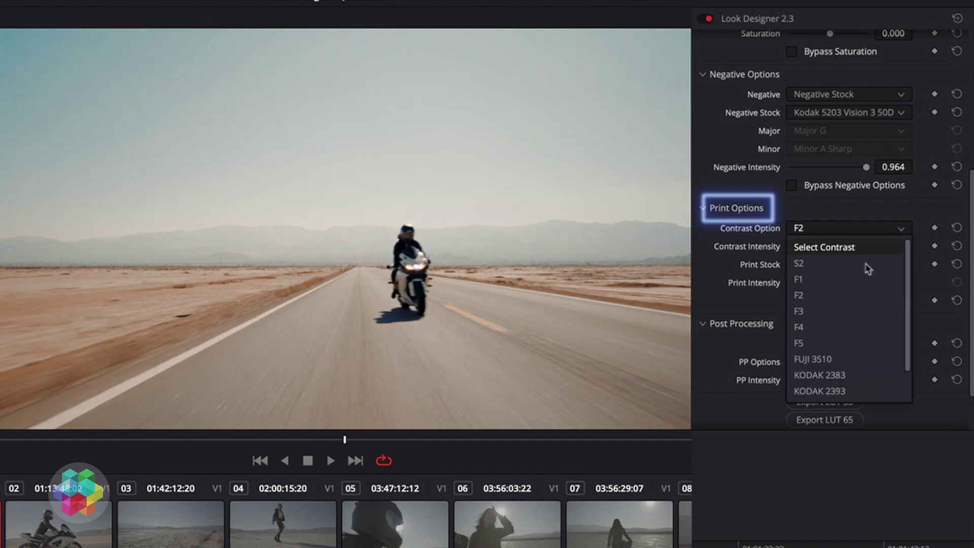
click(849, 314)
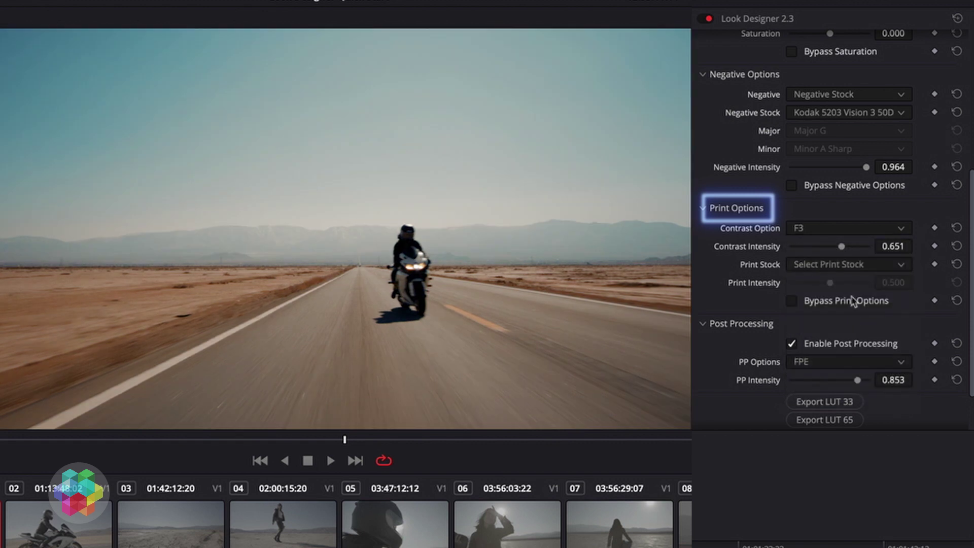
mouse_move(841, 247)
mouse_down()
mouse_move(862, 252)
mouse_move(834, 258)
mouse_move(865, 250)
mouse_move(839, 252)
mouse_up()
click(856, 232)
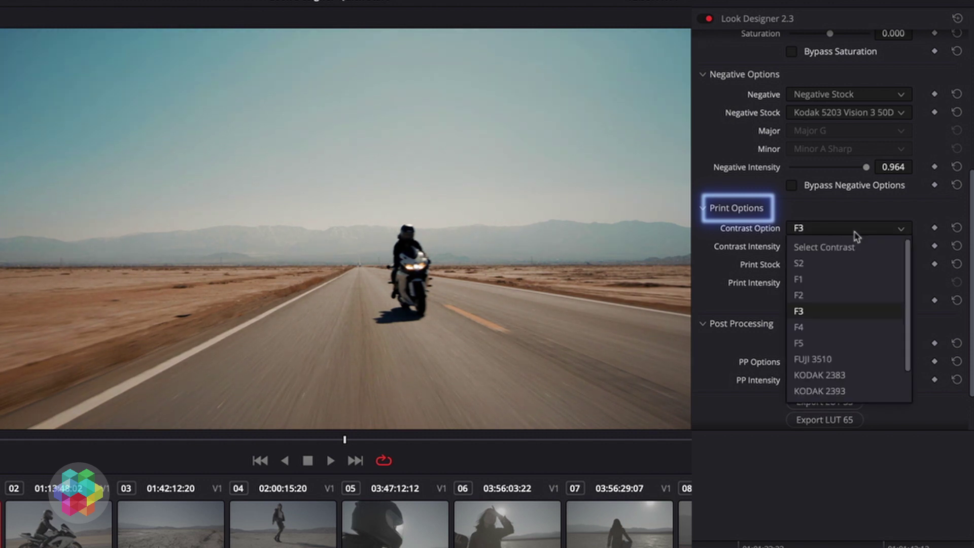
drag(911, 303, 908, 326)
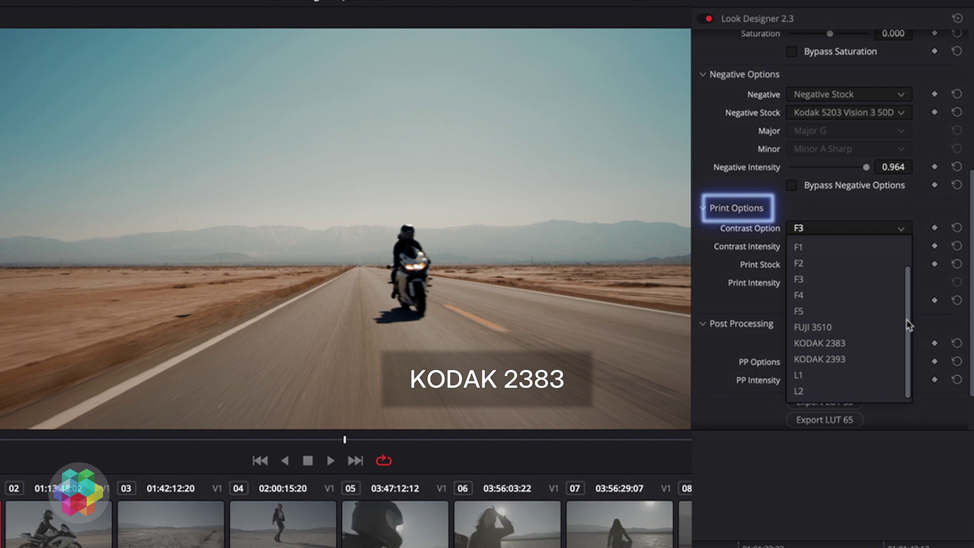
click(830, 347)
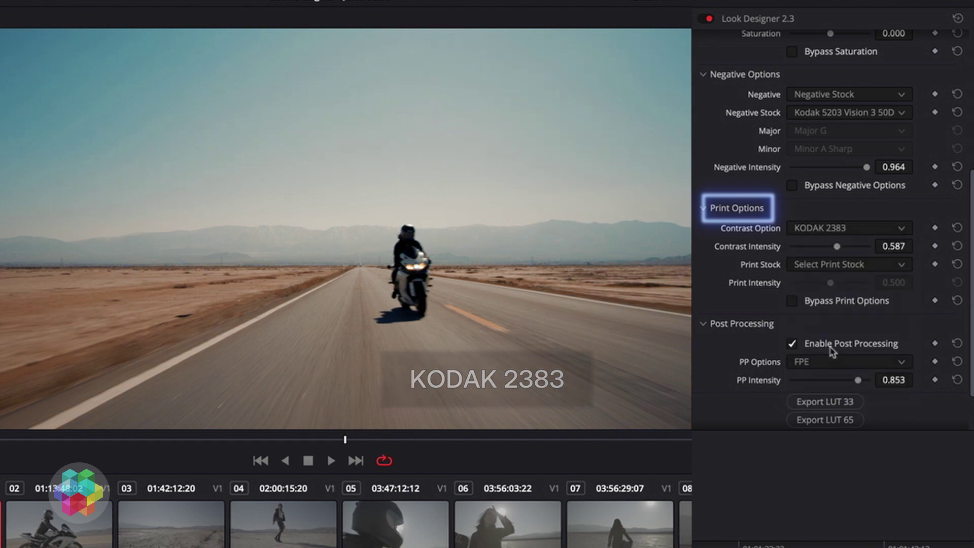
- Choose Kodak Vision Color Print 2383 as print stock with Print Intensity about 0.472
click(827, 266)
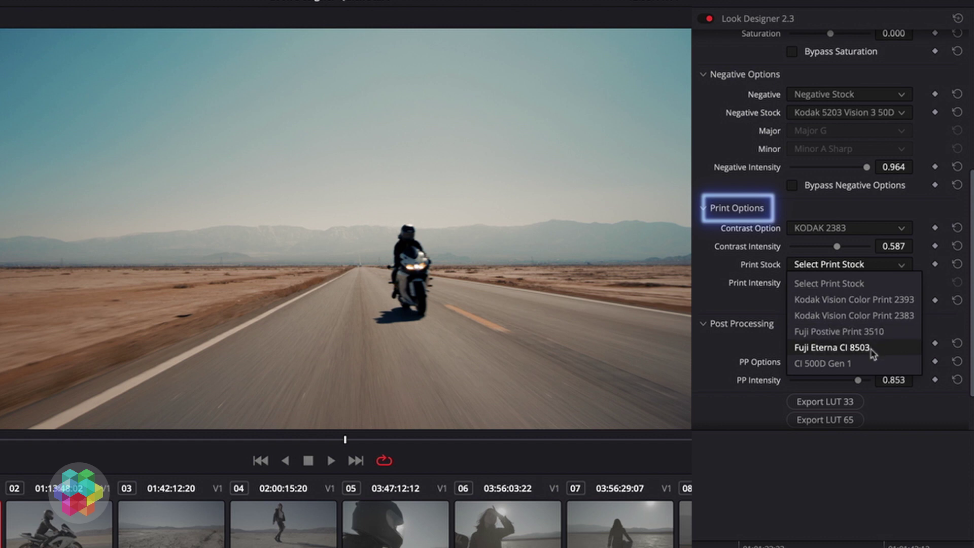
click(850, 319)
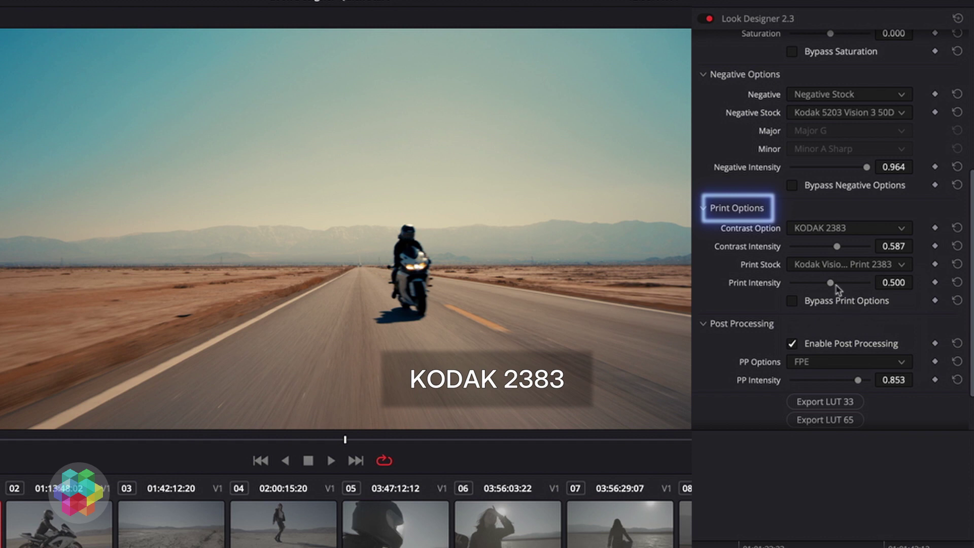
mouse_move(833, 285)
mouse_down()
mouse_move(851, 291)
mouse_move(835, 293)
mouse_up()
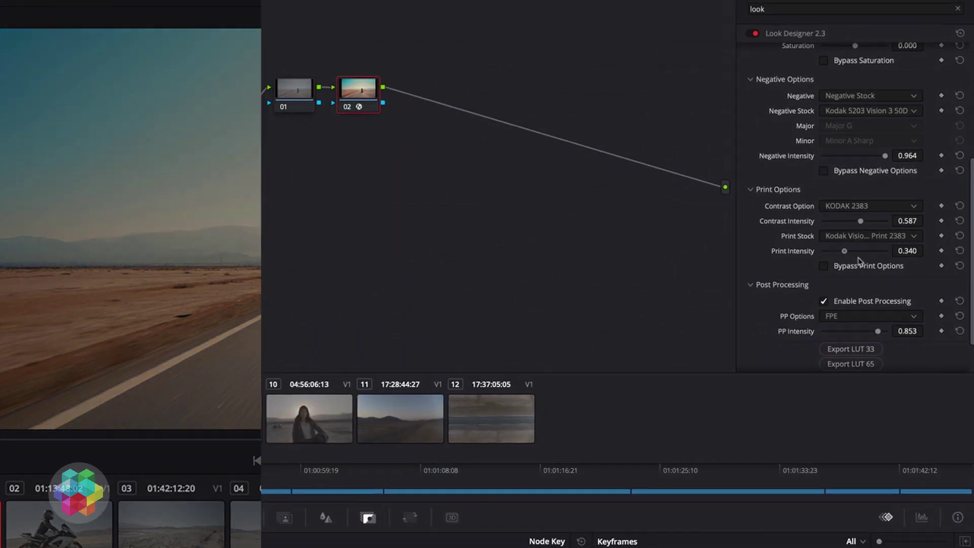
drag(858, 260, 853, 262)
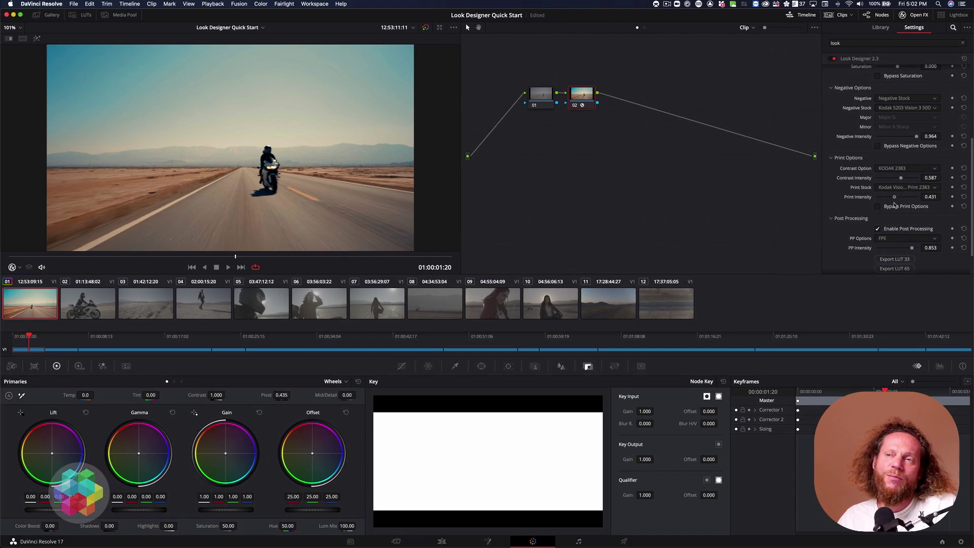
drag(896, 205, 898, 202)
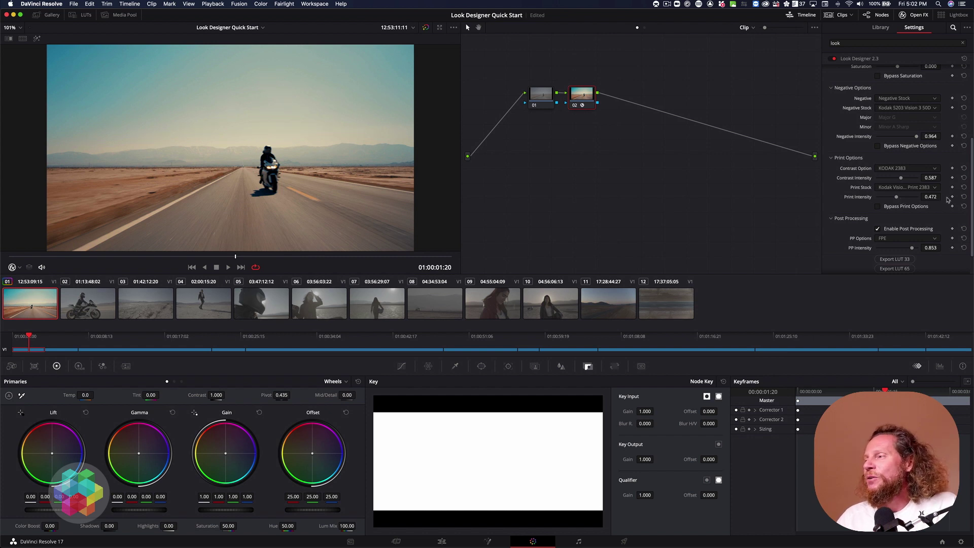
- Drag the Subtractive Color sliders to CMY 1.025, C 1.015, M 1.024 and Y 1.046
scroll(948, 200, up, 3)
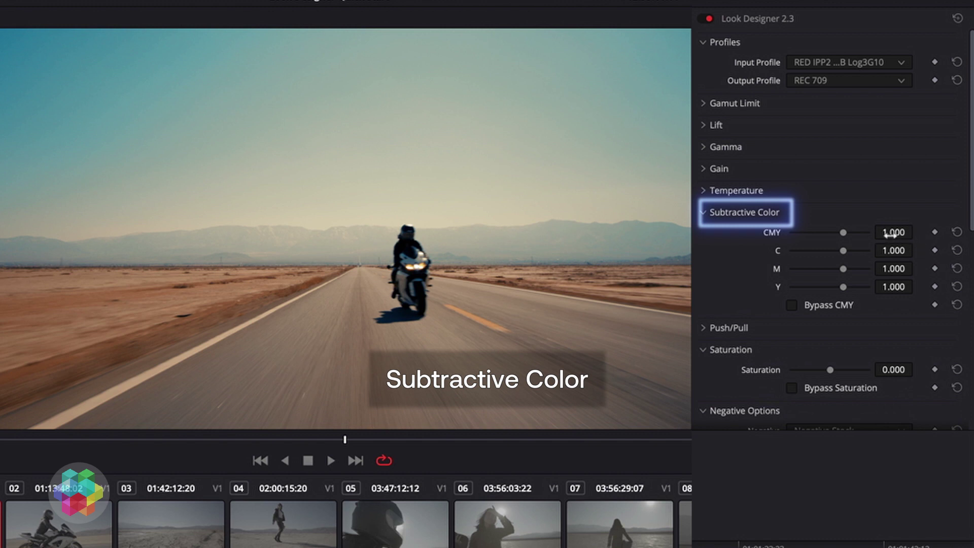
drag(895, 232, 917, 232)
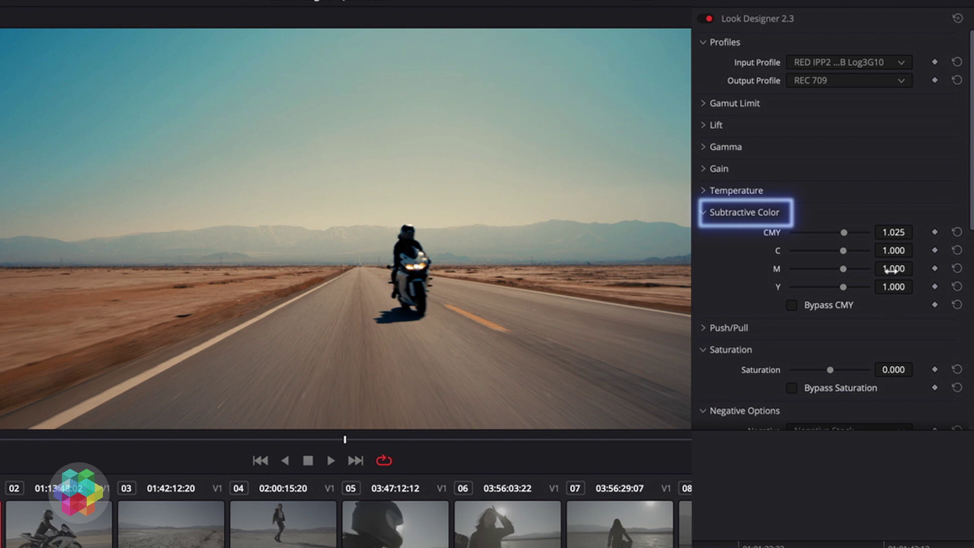
drag(896, 257, 918, 287)
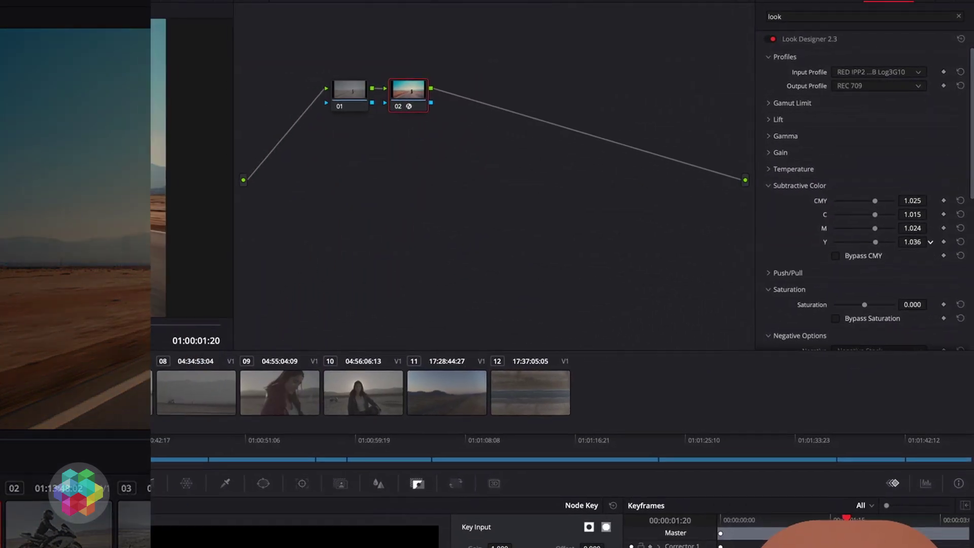
drag(916, 242, 920, 242)
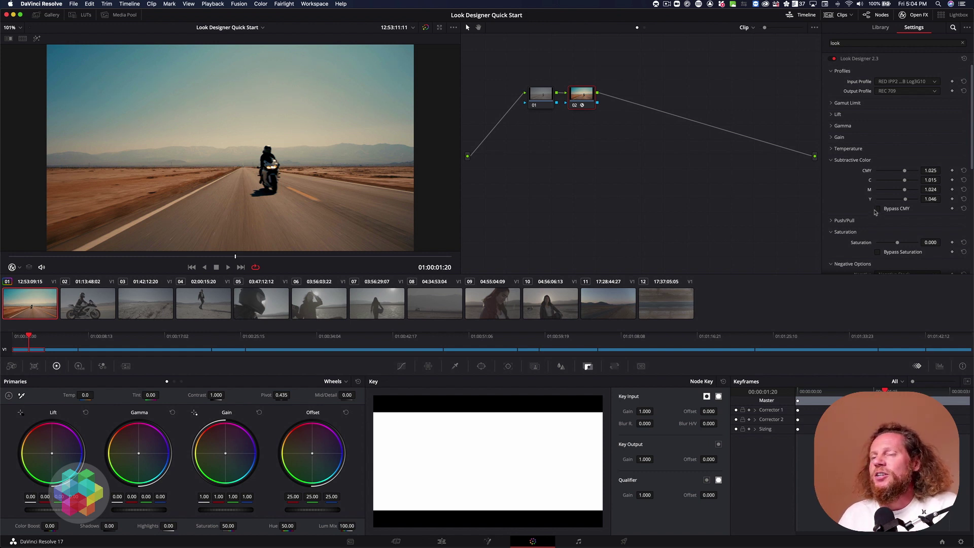
- Toggle Bypass CMY on and off to compare the clip with and without subtractive colour
click(878, 210)
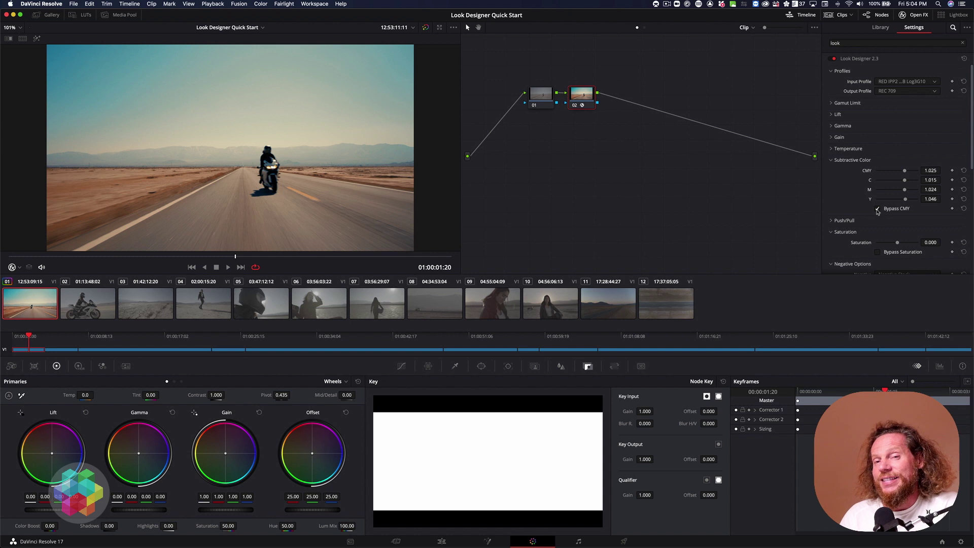
click(878, 210)
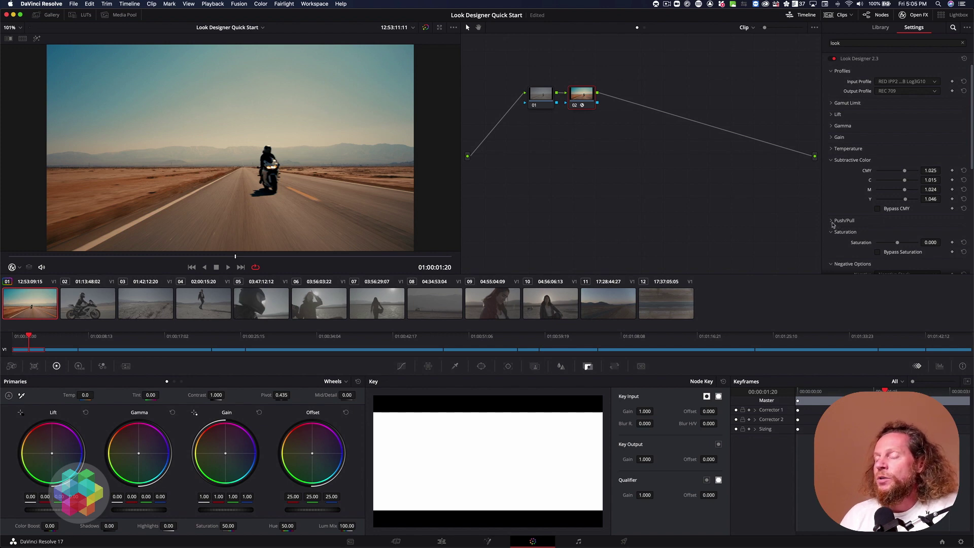
- Raise Look Designer Push/Pull to 0.041 and switch the scope from Vectorscope to Waveform
click(832, 221)
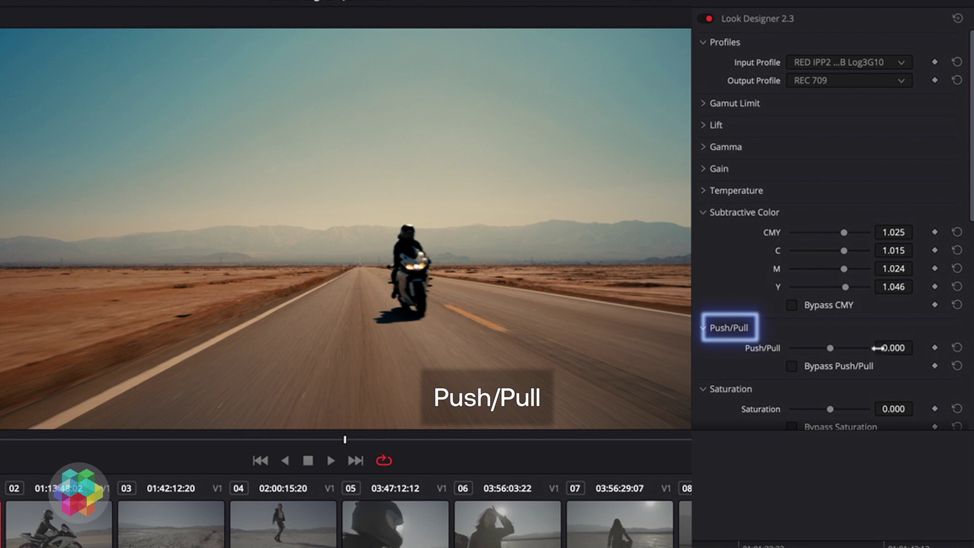
drag(898, 348, 919, 347)
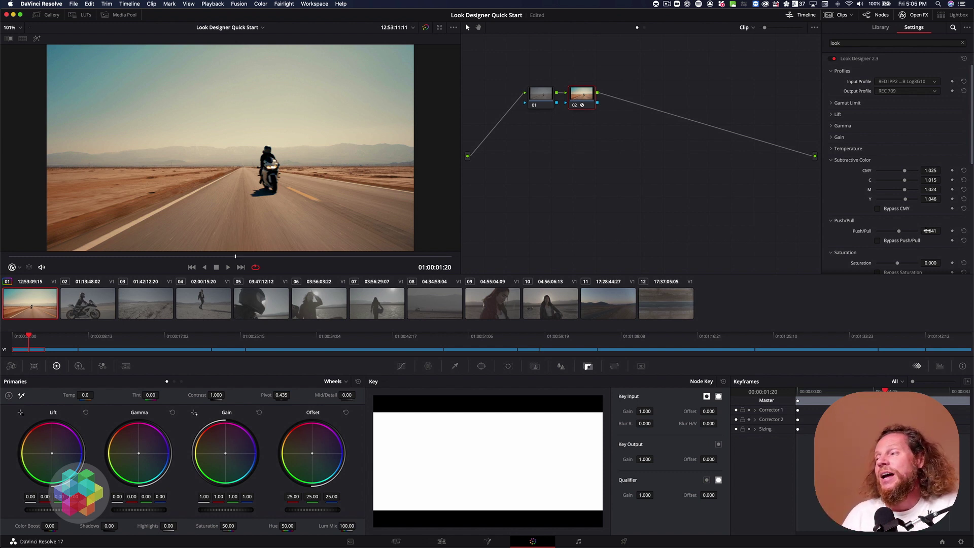
click(940, 366)
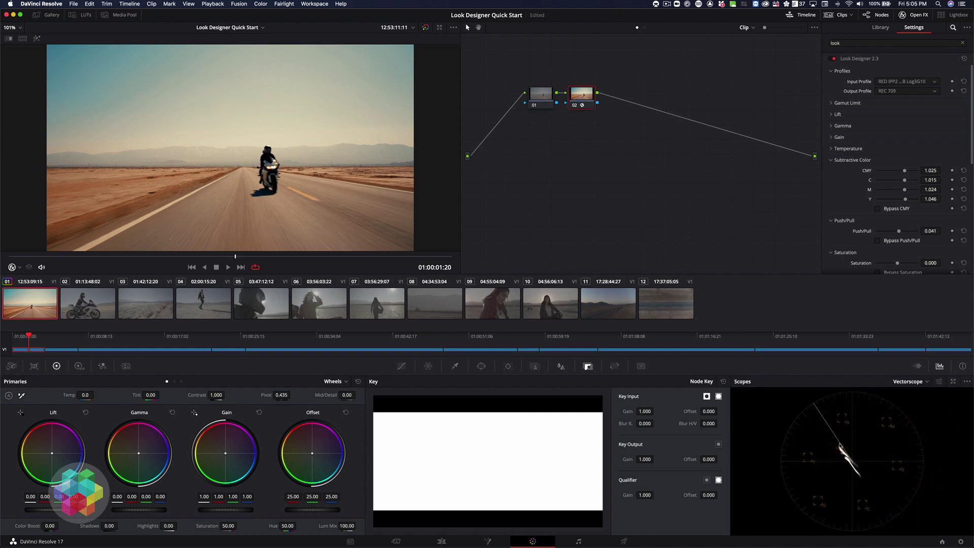
click(923, 387)
click(922, 403)
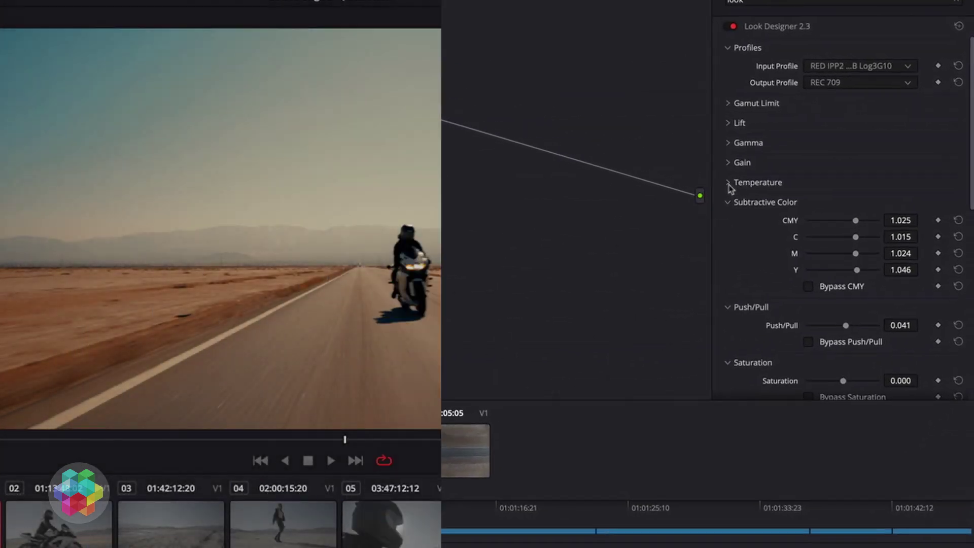
- Drag the Look Designer Temperature slider down to about -272 for a bluer desert cast
click(730, 186)
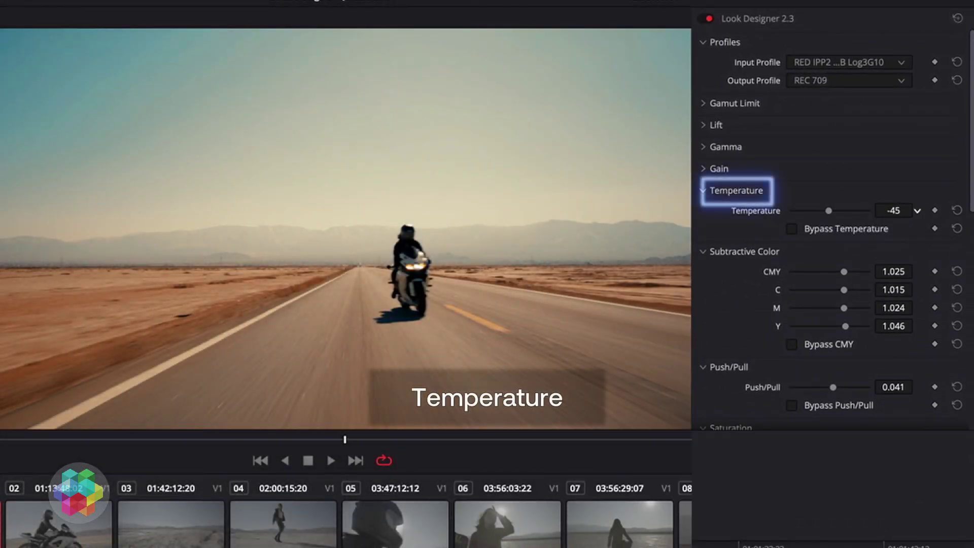
drag(918, 210, 917, 210)
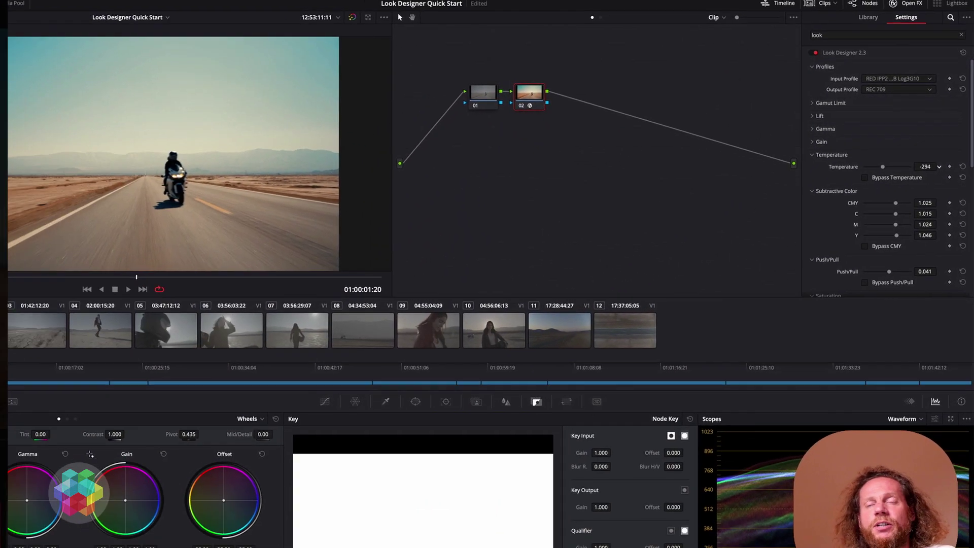
drag(926, 166, 943, 159)
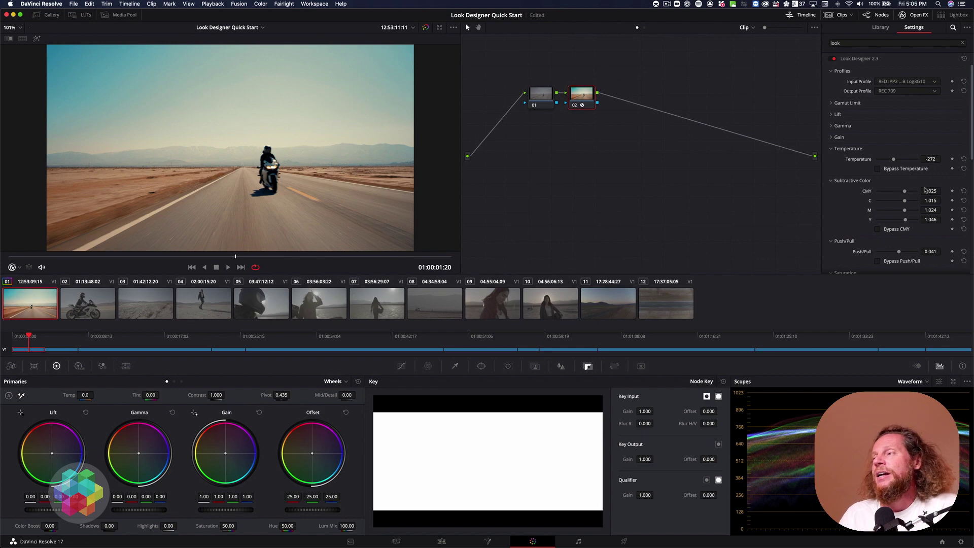
scroll(922, 204, down, 2)
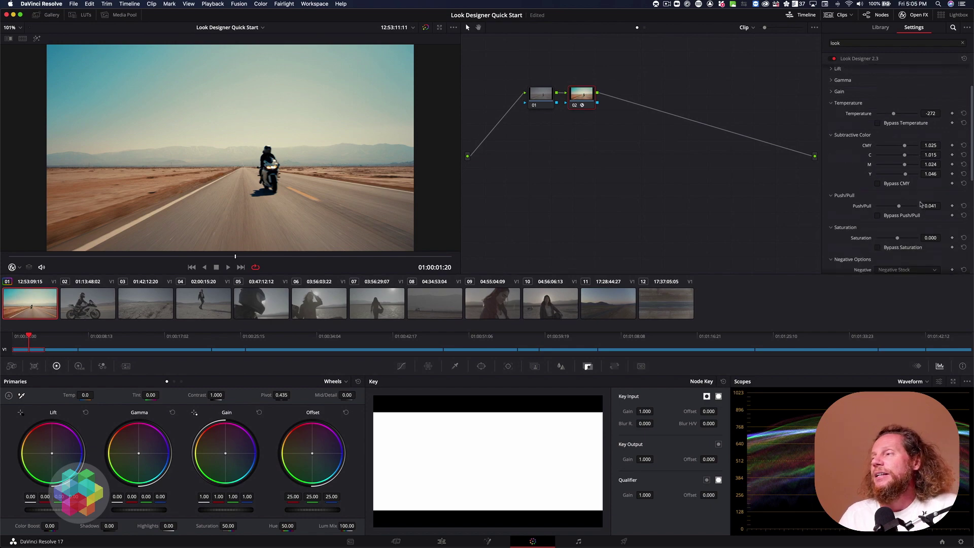
scroll(921, 204, down, 3)
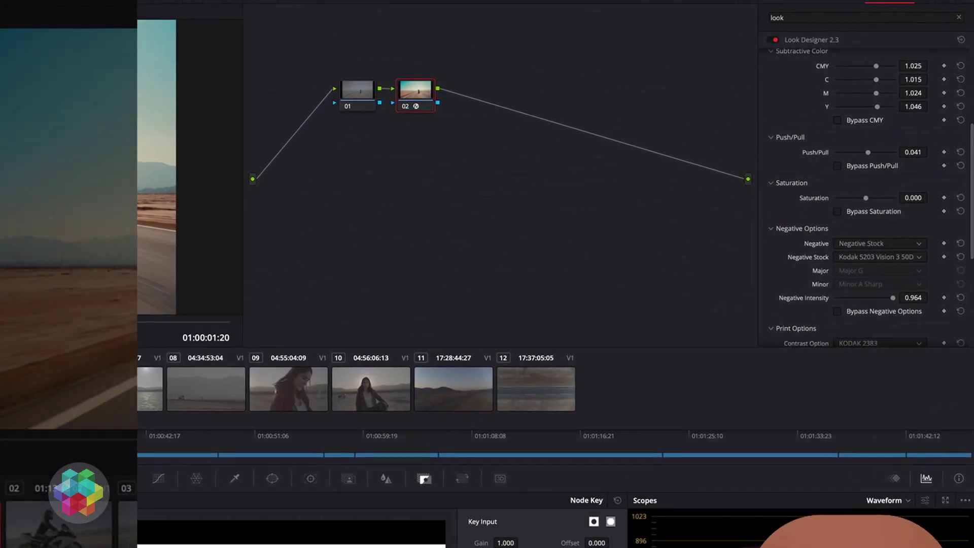
- Set the Look Designer Saturation value to 0.028
mouse_move(913, 198)
mouse_down()
mouse_move(903, 197)
mouse_move(931, 197)
mouse_up()
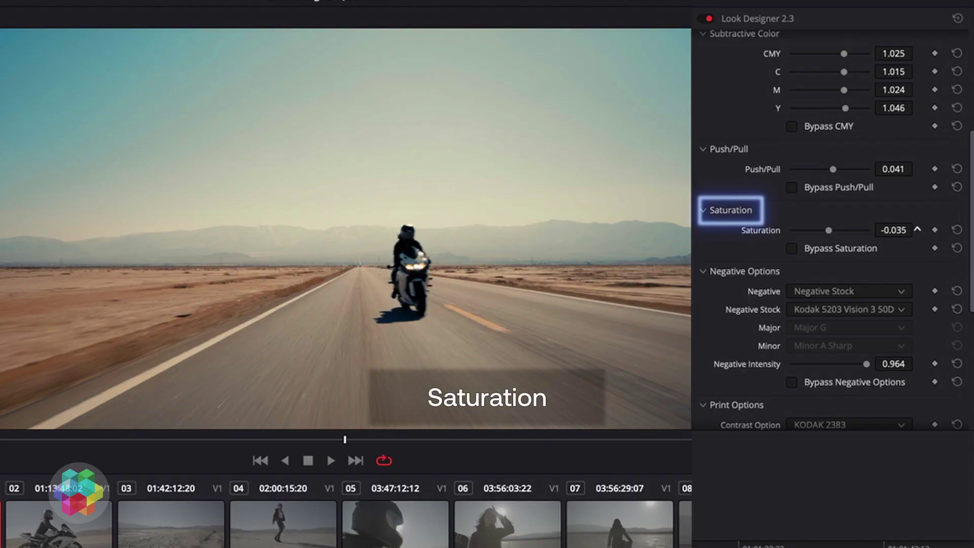
mouse_move(894, 230)
mouse_down()
mouse_move(882, 230)
mouse_move(913, 229)
mouse_move(905, 233)
mouse_up()
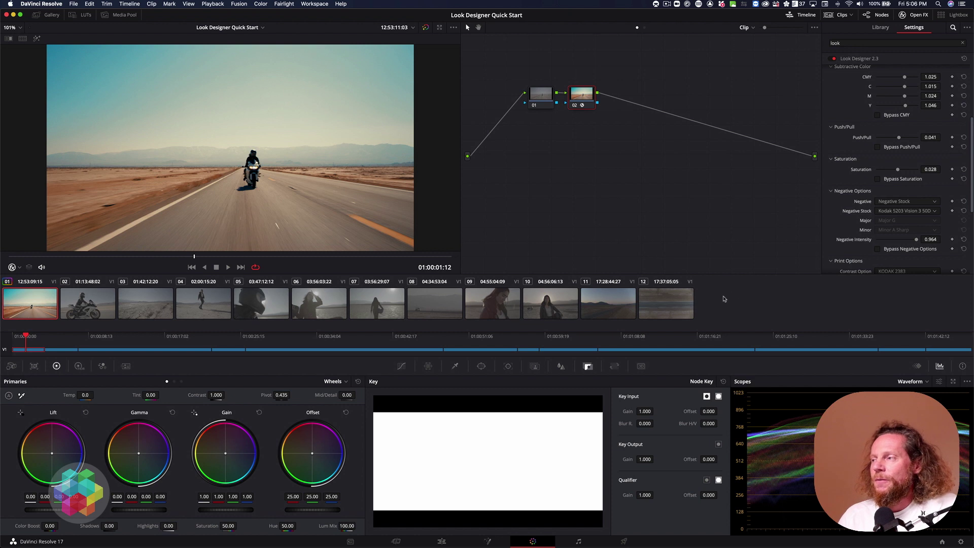
- Grab a still of the graded frame, then start Export LUT 33 and cancel the save dialog
scroll(910, 254, down, 5)
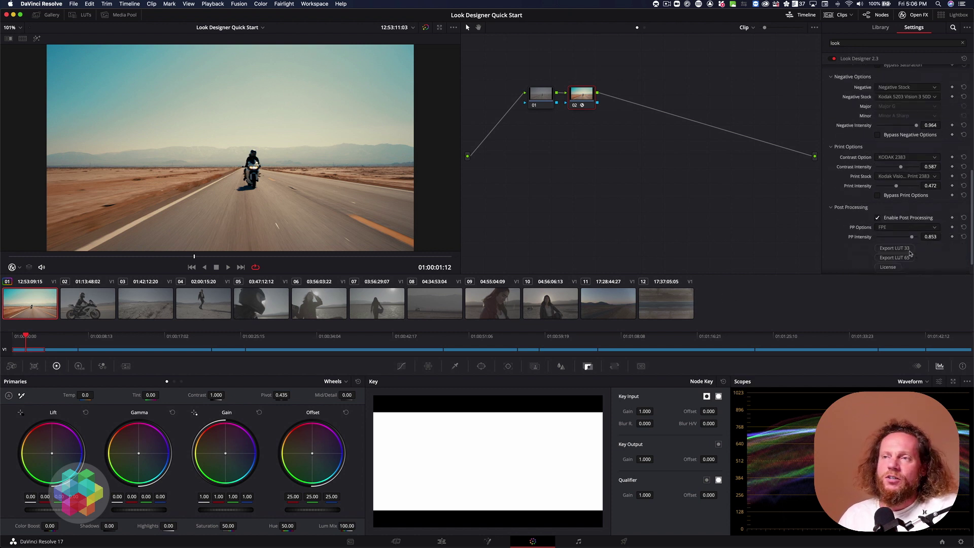
scroll(911, 254, down, 1)
right_click(310, 138)
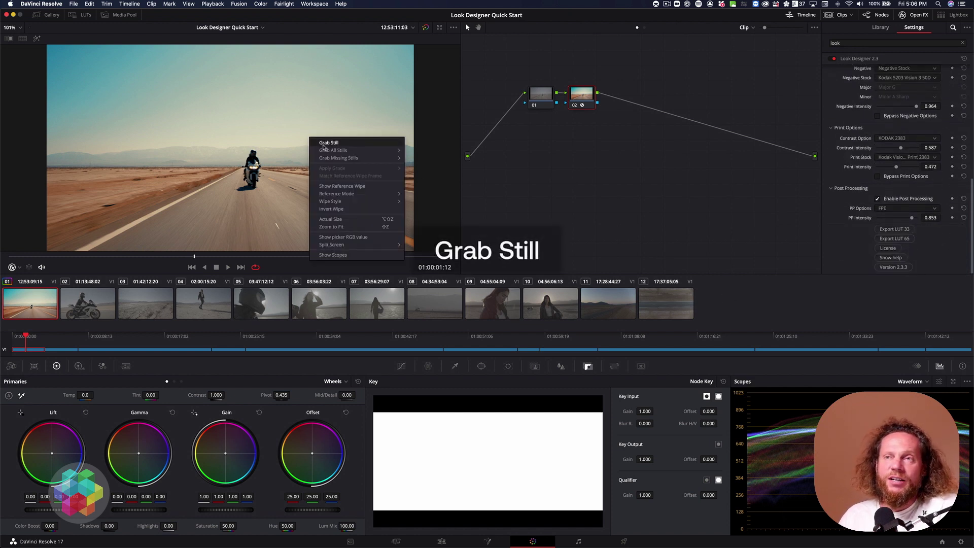
click(323, 146)
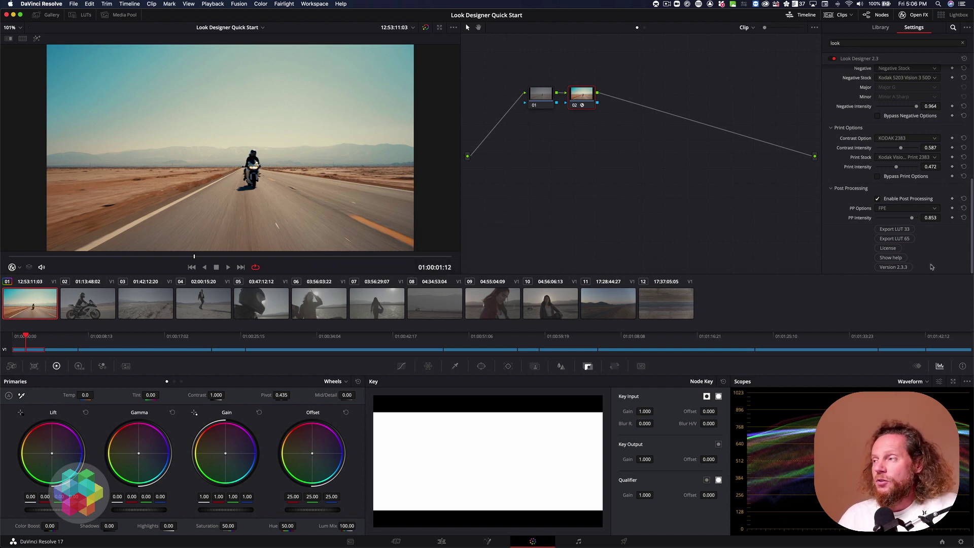
click(898, 232)
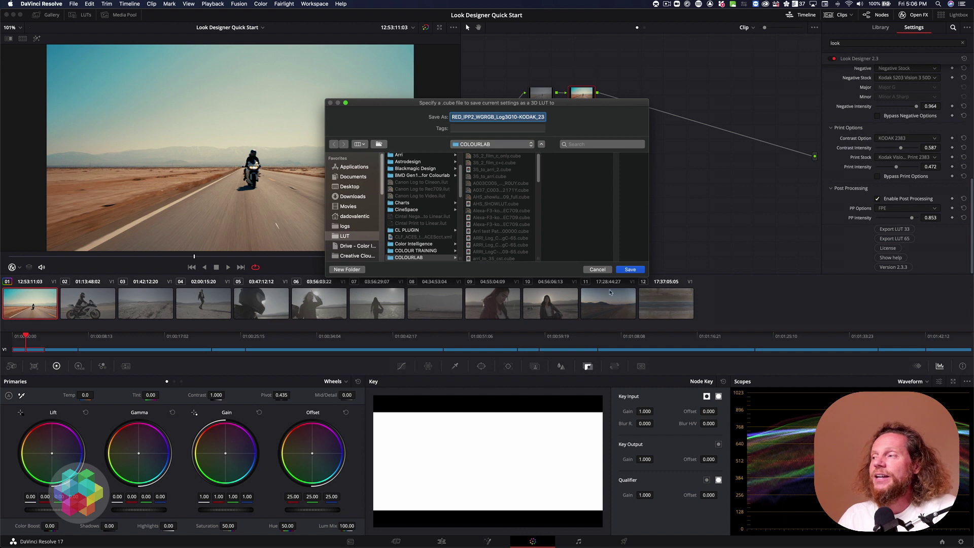
click(599, 271)
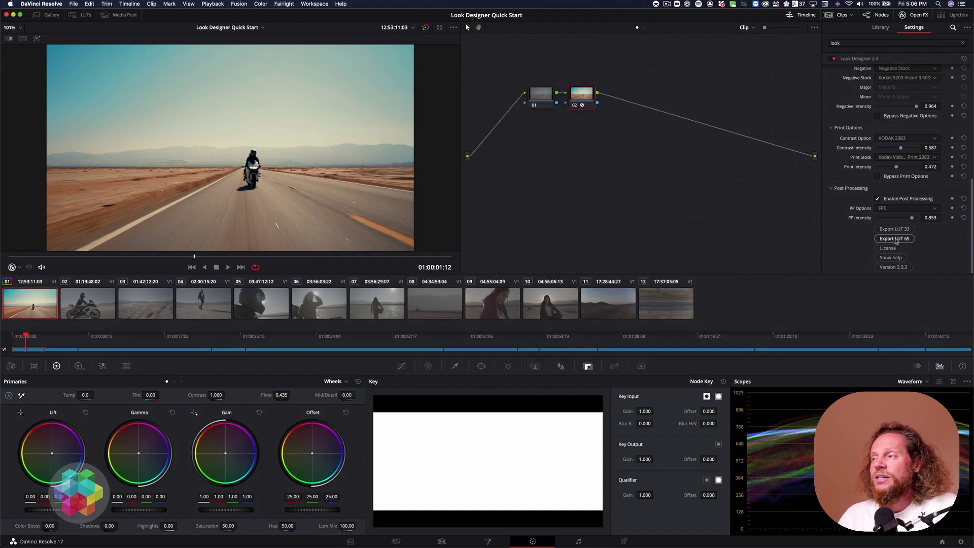